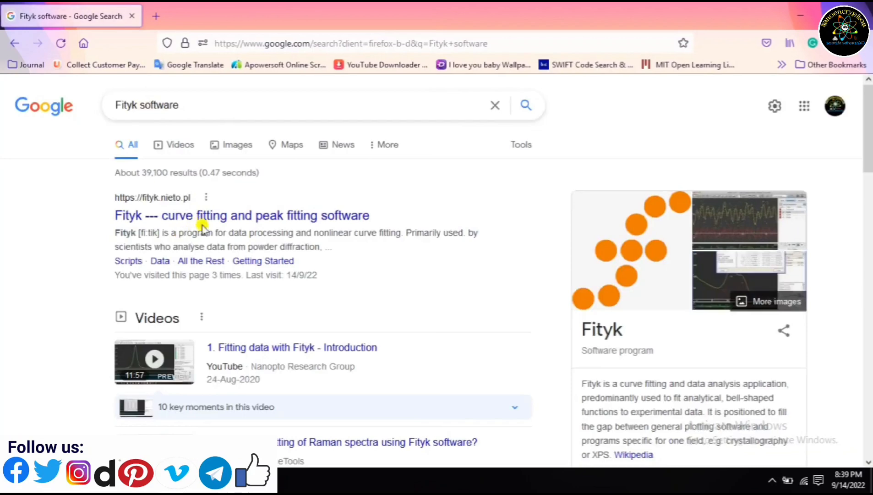
# - Download the Windows installer fityk-1.3.1-setup.exe from the Fityk website, run it from the Downloads folder and minimize the open windows
pyautogui.click(207, 223)
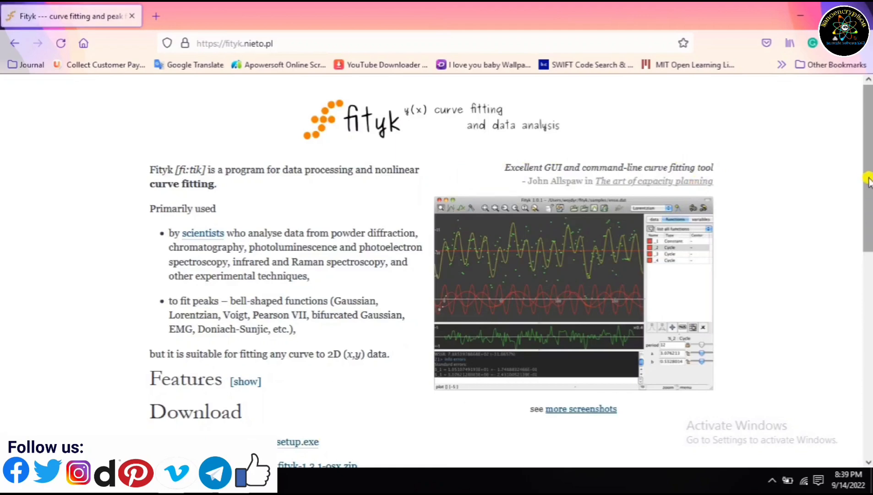
pyautogui.moveTo(867, 181); pyautogui.dragTo(859, 238)
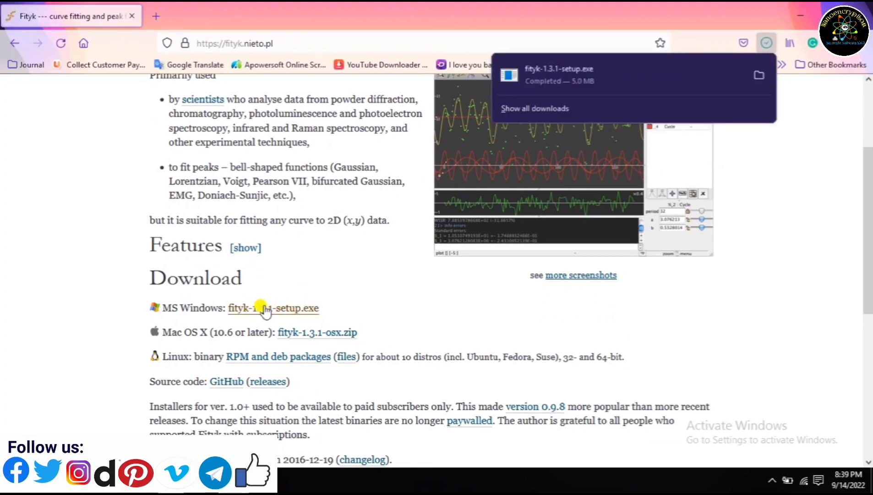
pyautogui.click(759, 75)
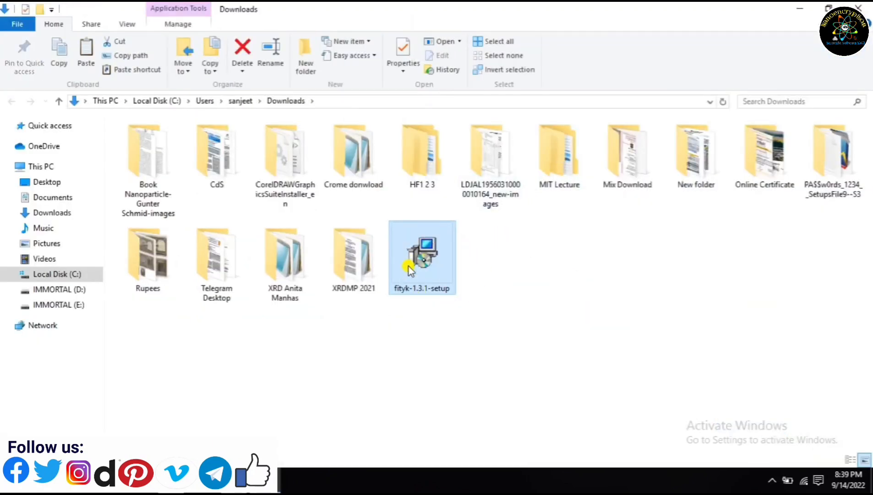
pyautogui.doubleClick(409, 267)
pyautogui.click(799, 9)
pyautogui.click(802, 11)
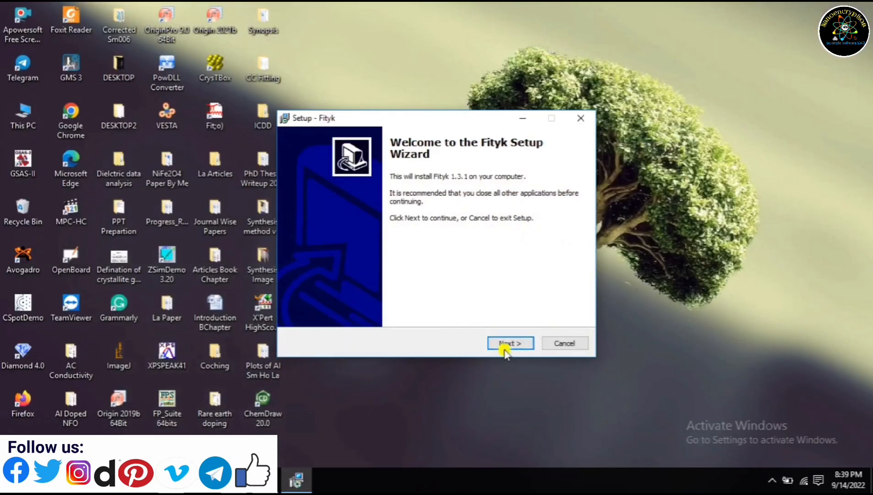
# - Install Fityk 1.3.1 in the default folder with a desktop icon, finish the setup and refresh the desktop
pyautogui.click(506, 347)
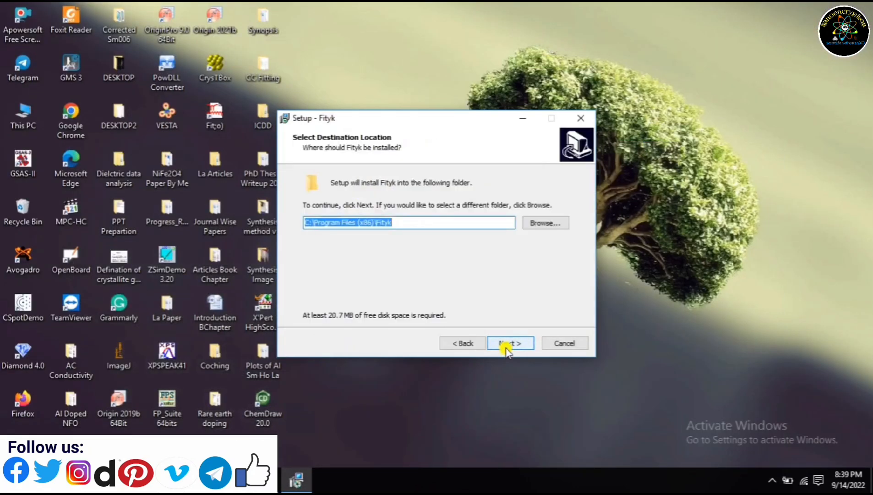
pyautogui.click(505, 347)
pyautogui.click(506, 347)
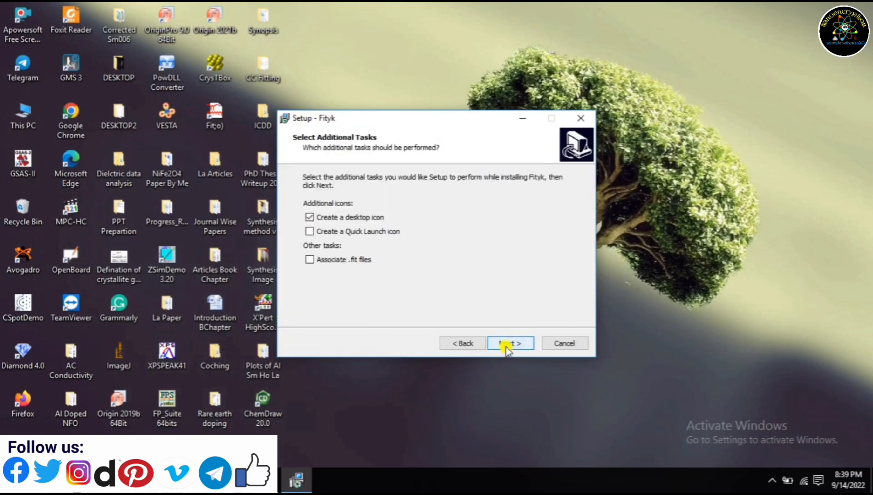
pyautogui.click(505, 347)
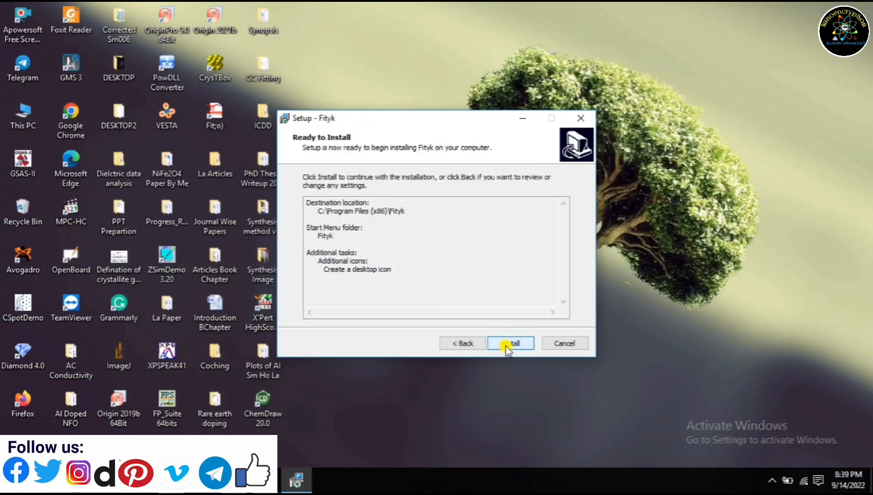
pyautogui.click(507, 346)
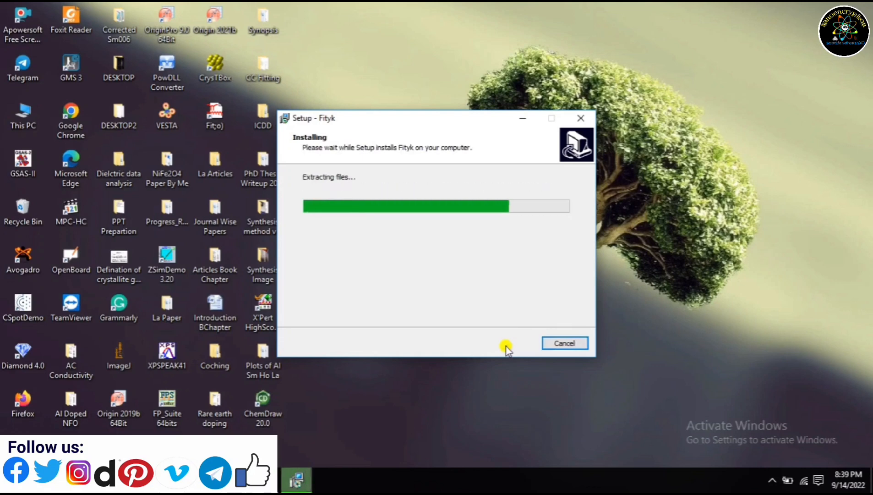
pyautogui.click(507, 345)
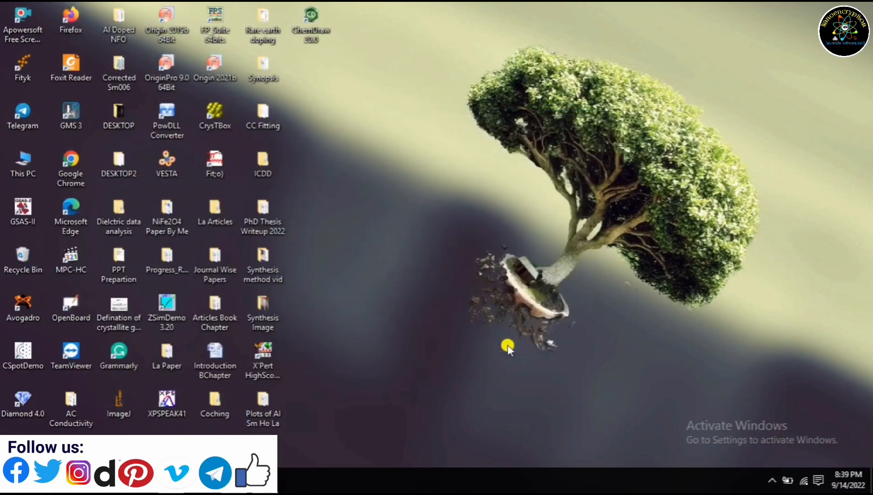
pyautogui.rightClick(417, 84)
pyautogui.click(446, 117)
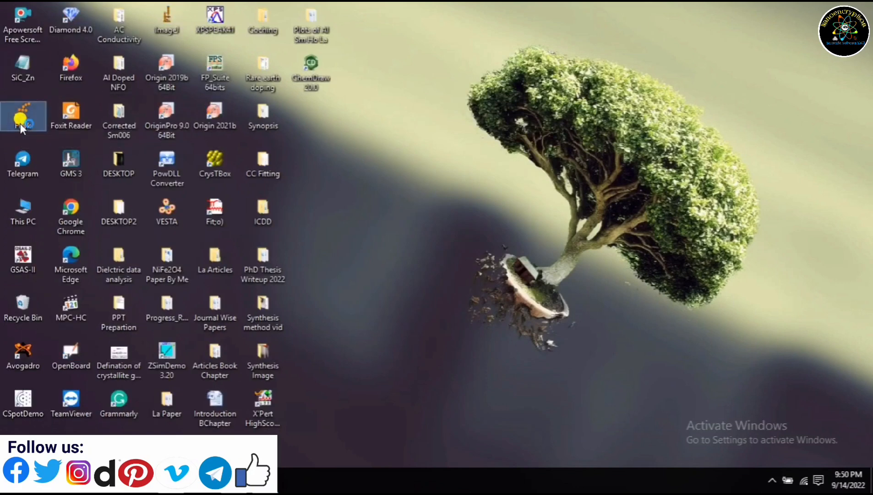
# - Launch Fityk from the desktop and load the sample data file SiC_Zn.dat
pyautogui.doubleClick(20, 118)
pyautogui.click(627, 44)
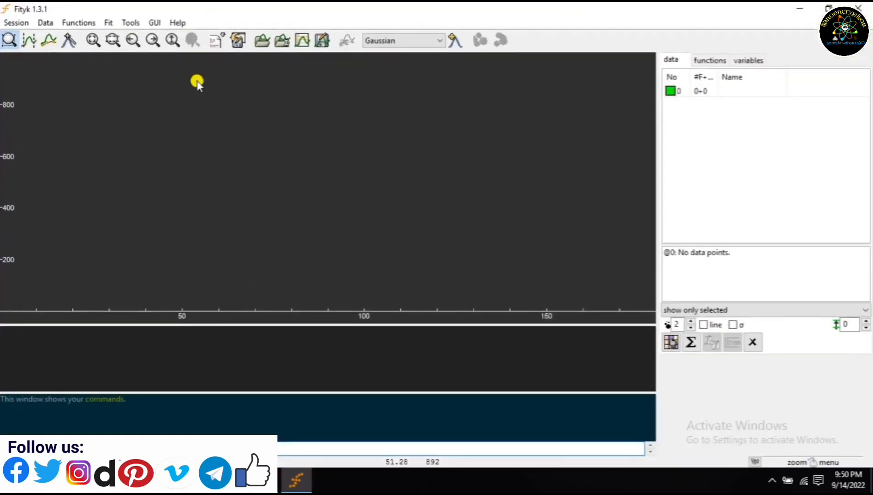
pyautogui.click(264, 43)
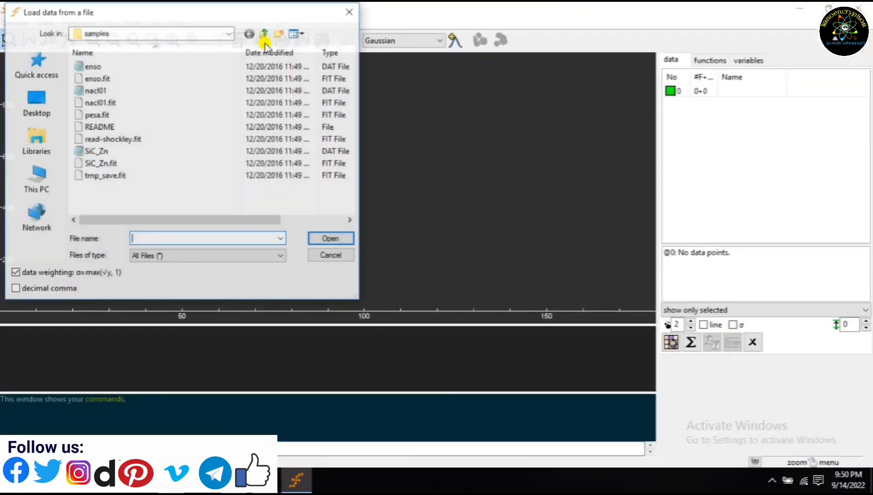
pyautogui.click(110, 151)
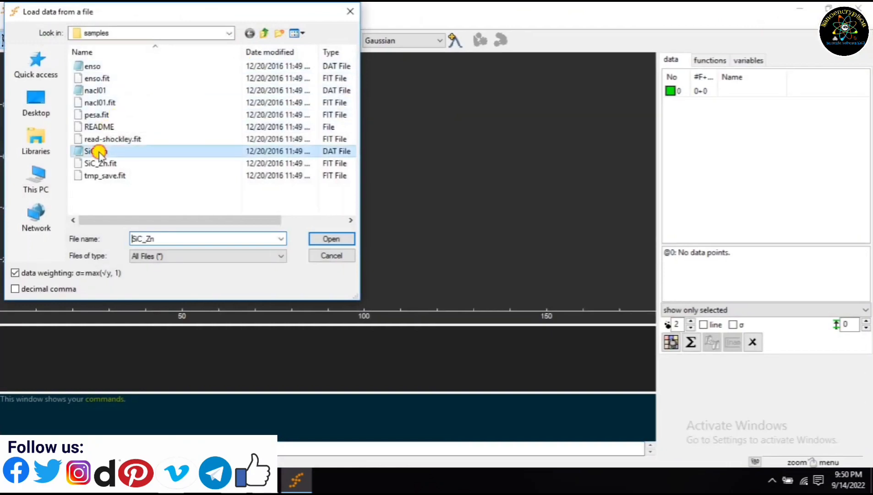
pyautogui.click(332, 239)
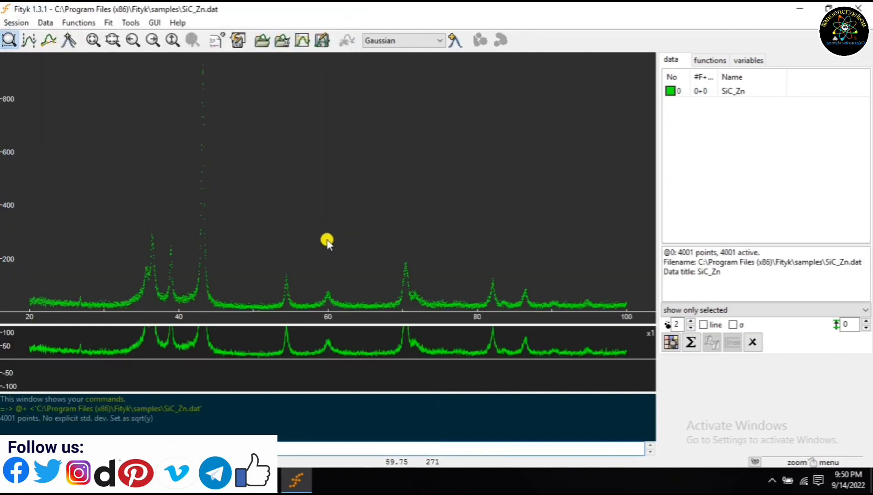
# - Deactivate the data points below about x = 33.65 and above about x = 88.26
pyautogui.click(30, 41)
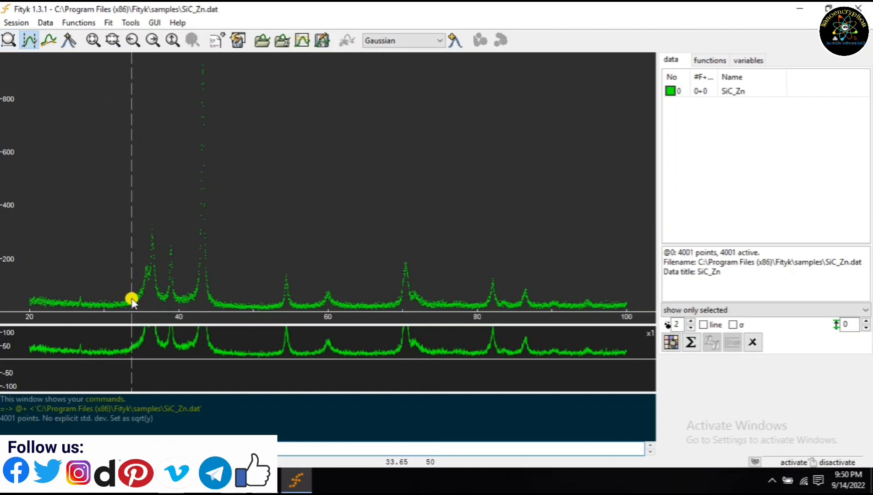
pyautogui.moveTo(131, 298); pyautogui.dragTo(22, 305)
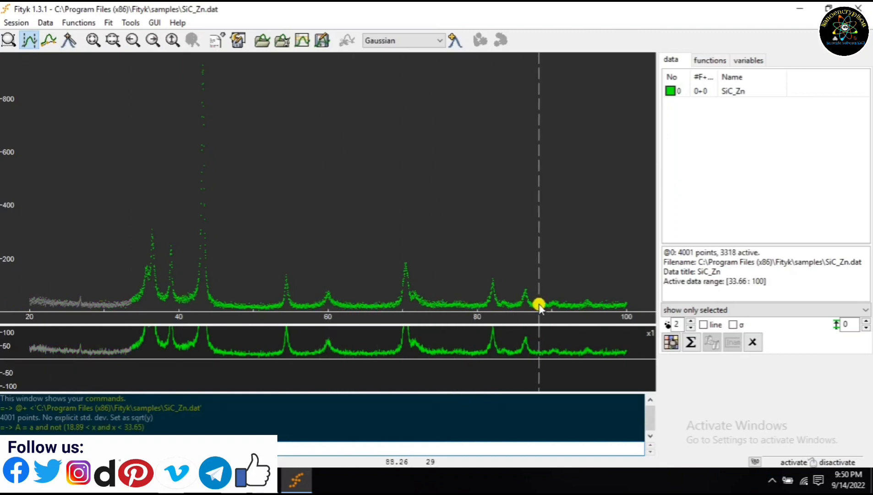
pyautogui.moveTo(539, 304); pyautogui.dragTo(645, 312)
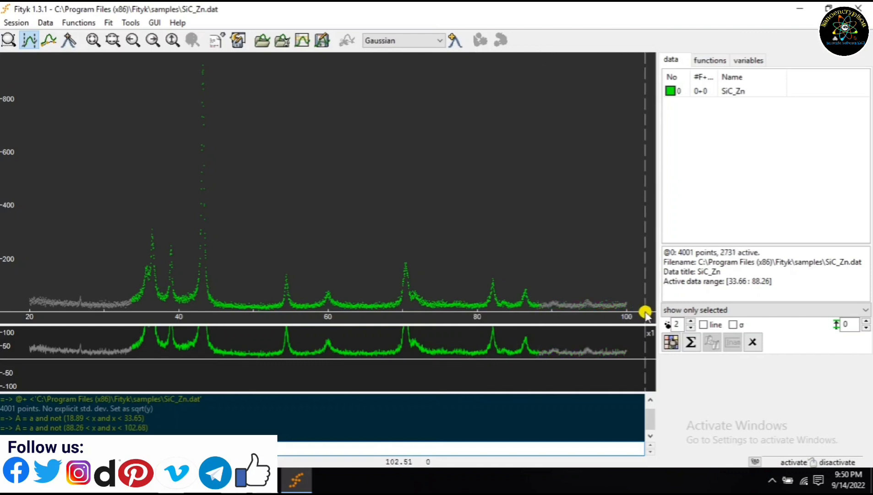
# - Place spline background points along the base of the pattern from about x = 20 to 100 and subtract the background
pyautogui.click(49, 42)
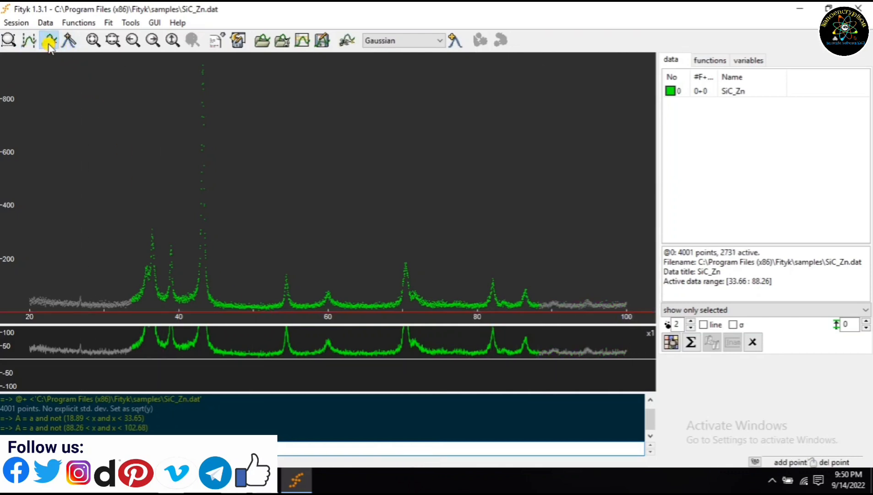
pyautogui.click(133, 302)
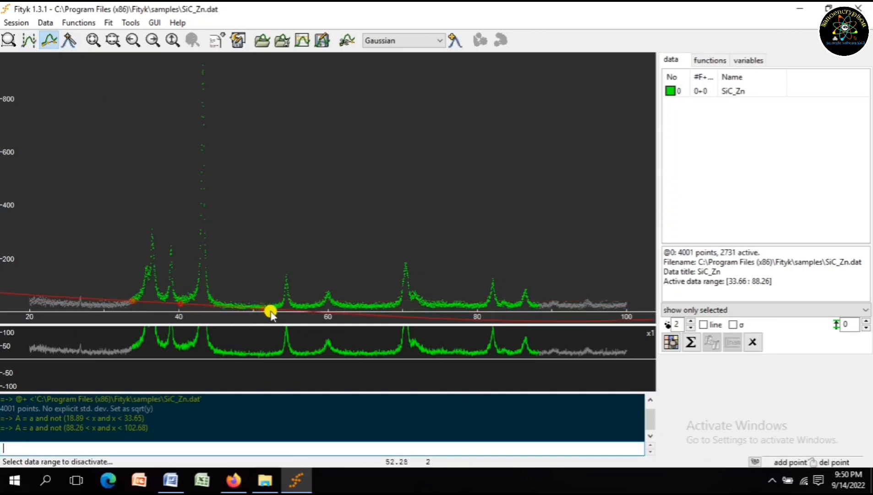
pyautogui.click(270, 312)
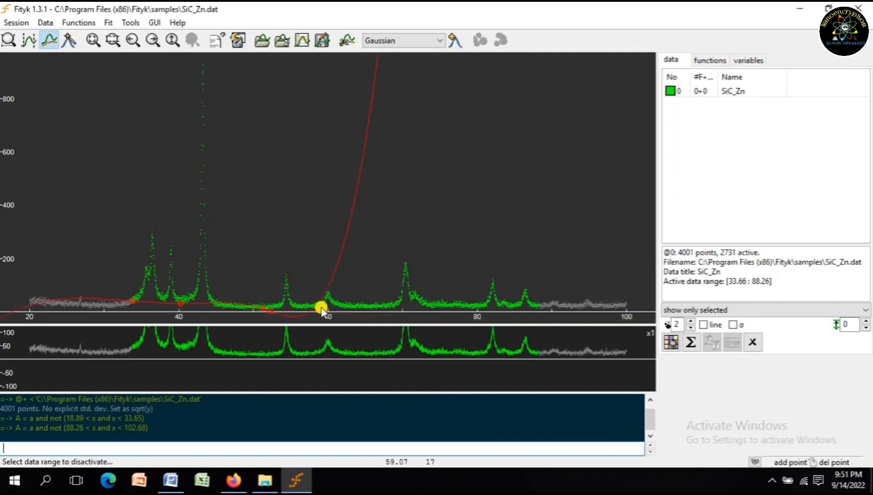
pyautogui.click(472, 309)
pyautogui.click(538, 310)
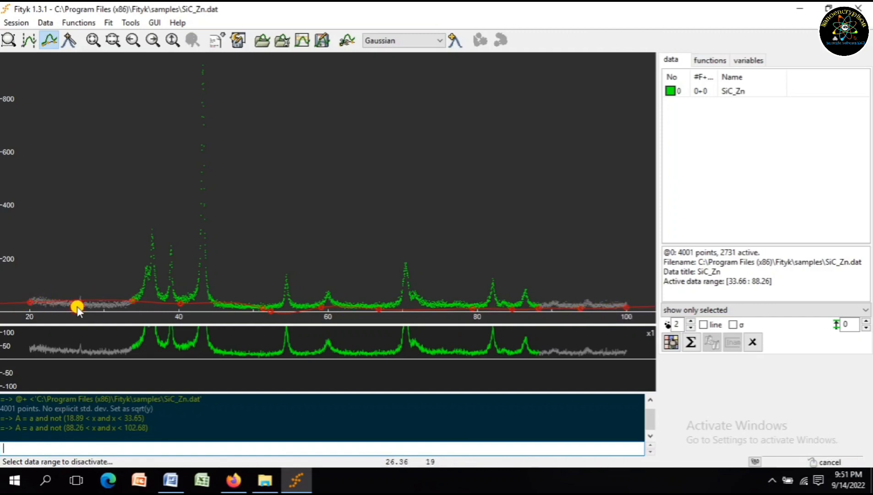
pyautogui.moveTo(100, 308); pyautogui.dragTo(114, 308)
pyautogui.click(114, 307)
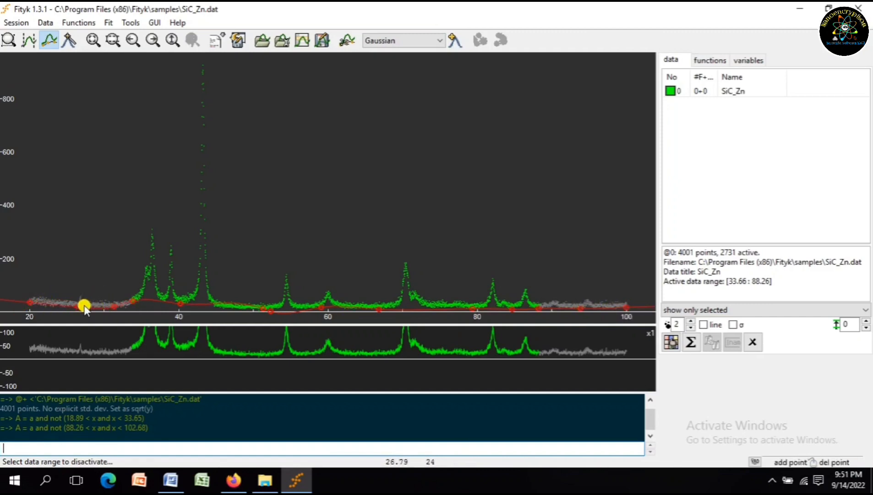
pyautogui.click(346, 40)
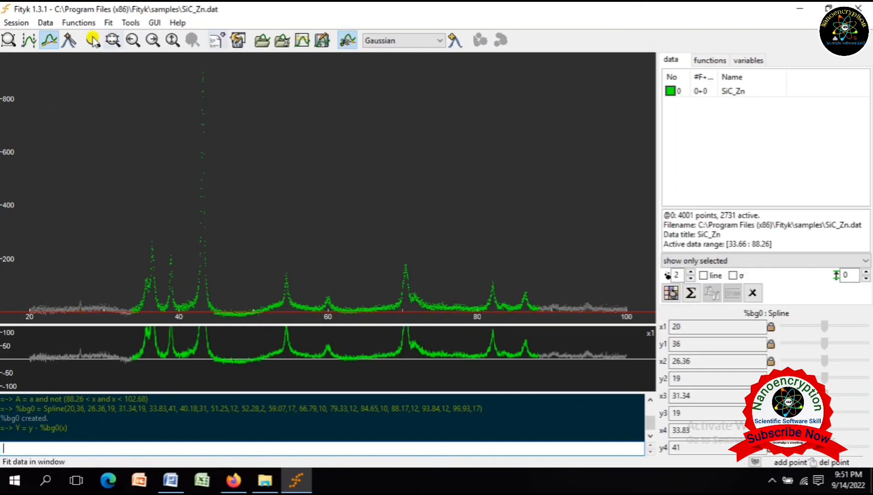
# - Set the data point size to 3 and connect the SiC_Zn data points with a line
pyautogui.click(8, 41)
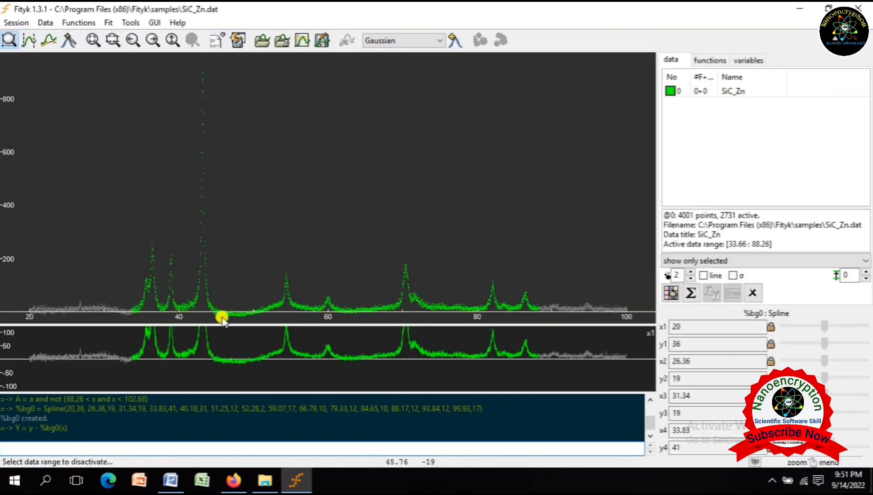
pyautogui.moveTo(110, 216); pyautogui.dragTo(189, 316)
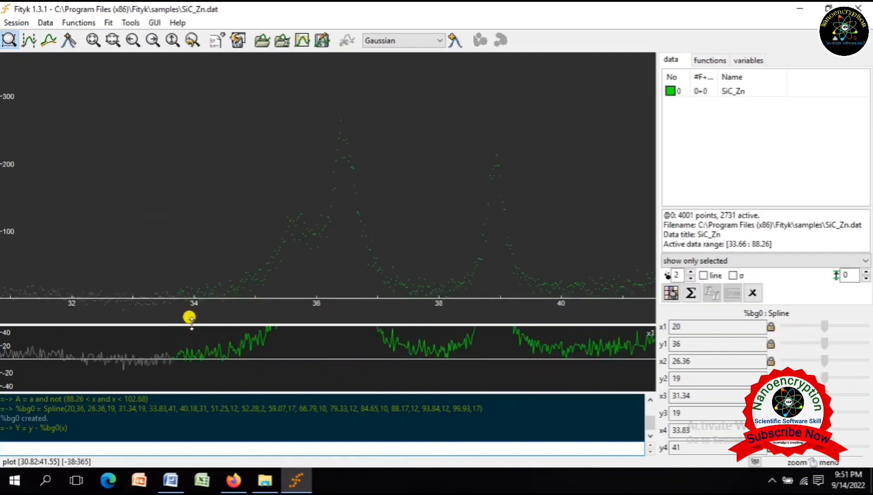
pyautogui.click(690, 273)
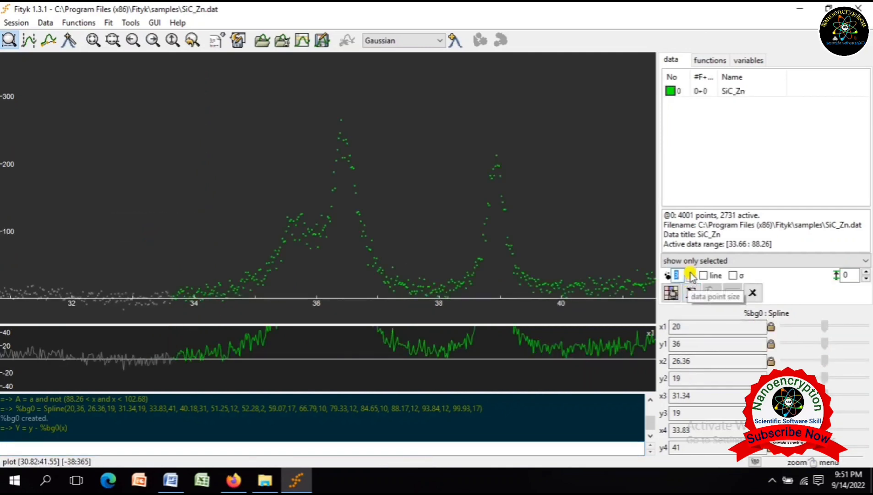
pyautogui.click(703, 276)
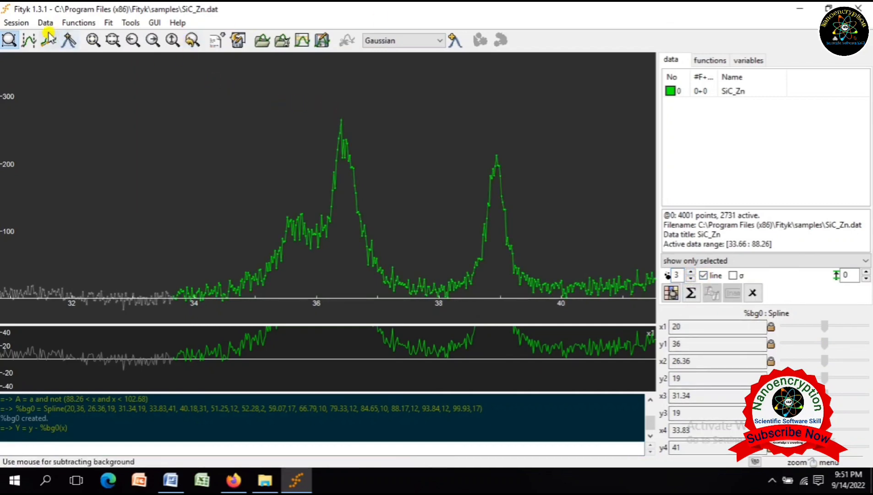
# - Add three Gaussian peaks manually, centred at about 35.6, 36.5 and 38.9 with heights of about 111, 221 and 202
pyautogui.click(69, 40)
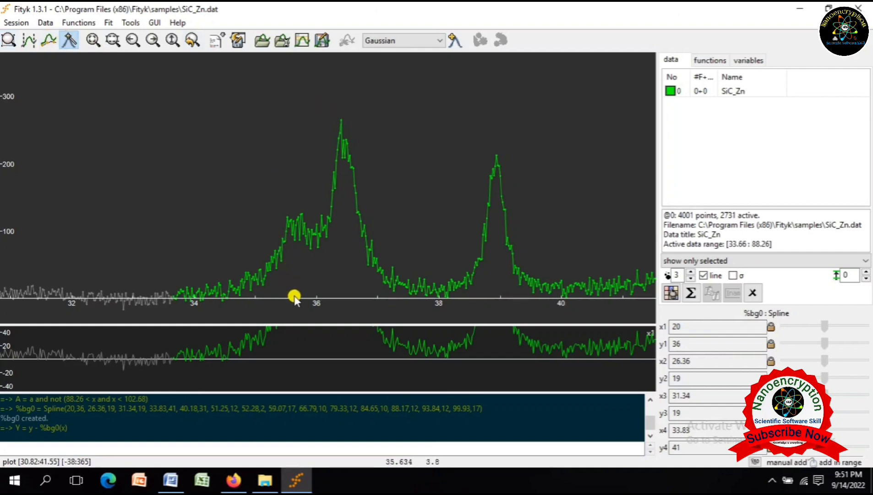
pyautogui.moveTo(295, 298); pyautogui.dragTo(312, 225)
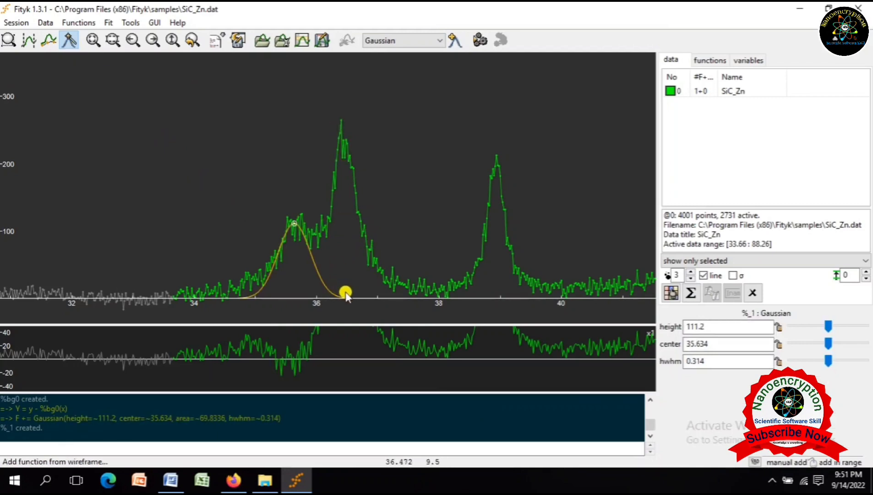
pyautogui.moveTo(345, 294); pyautogui.dragTo(366, 153)
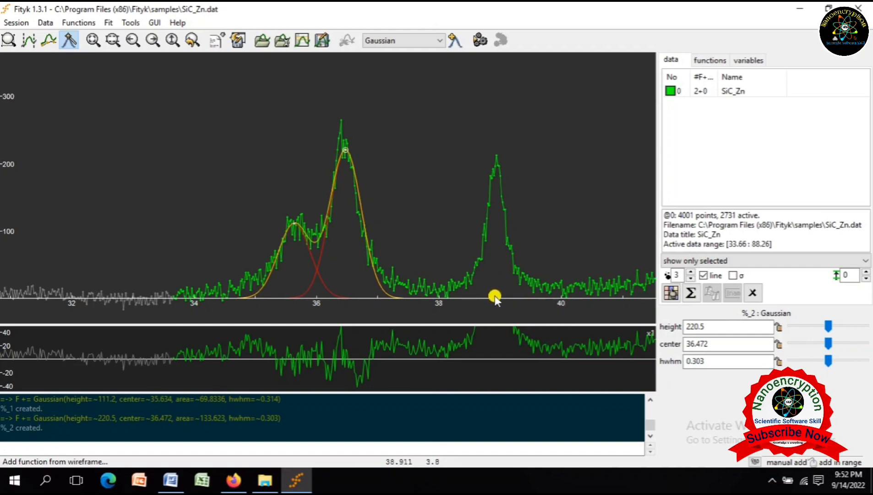
pyautogui.moveTo(495, 296); pyautogui.dragTo(506, 165)
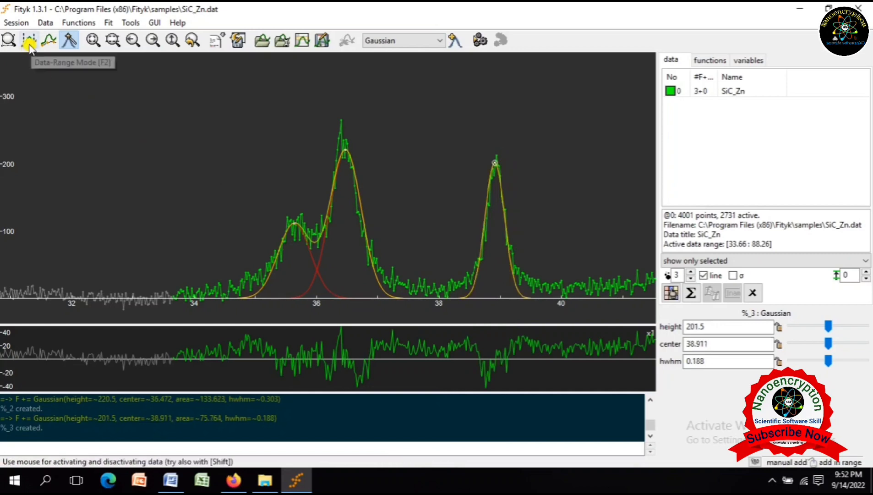
# - Restore the full view of the SiC_Zn pattern in the plot
pyautogui.click(9, 40)
pyautogui.rightClick(137, 123)
pyautogui.click(158, 131)
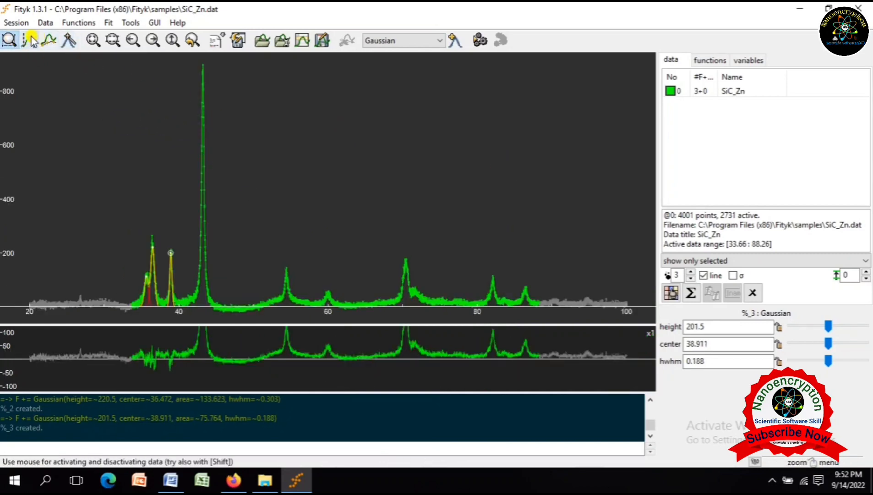
pyautogui.moveTo(189, 59); pyautogui.dragTo(221, 309)
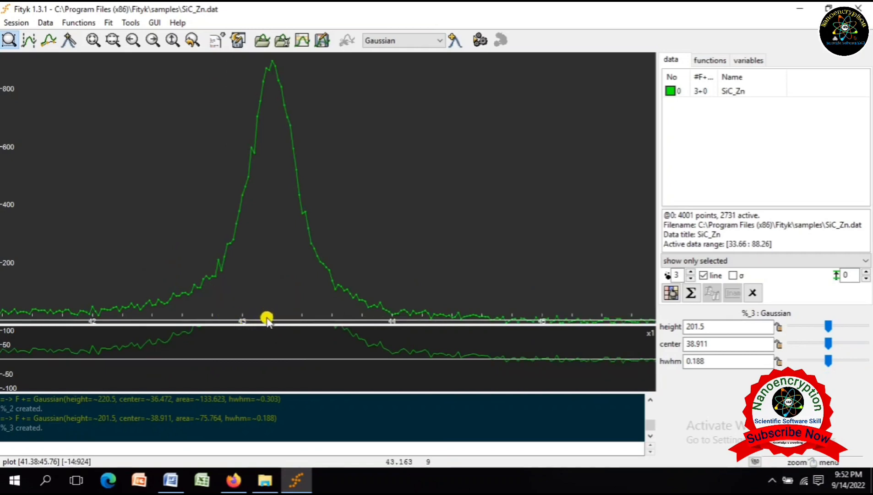
pyautogui.moveTo(267, 318); pyautogui.dragTo(278, 251)
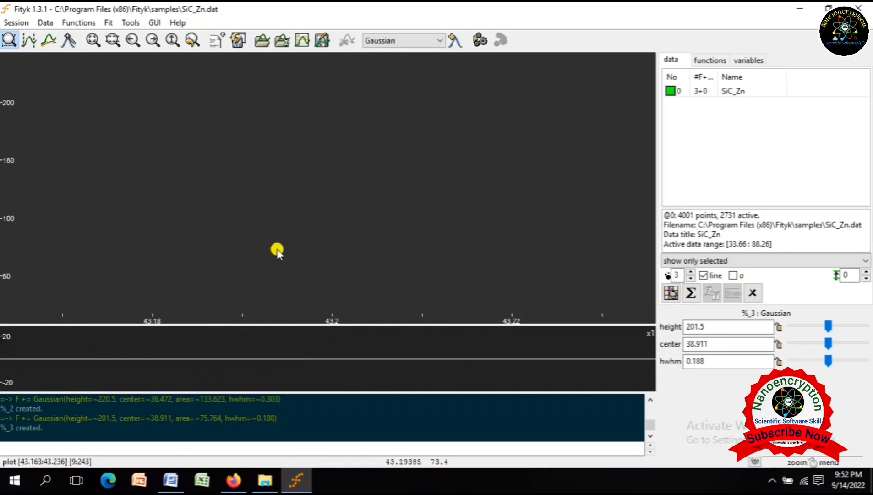
pyautogui.rightClick(277, 251)
pyautogui.click(295, 255)
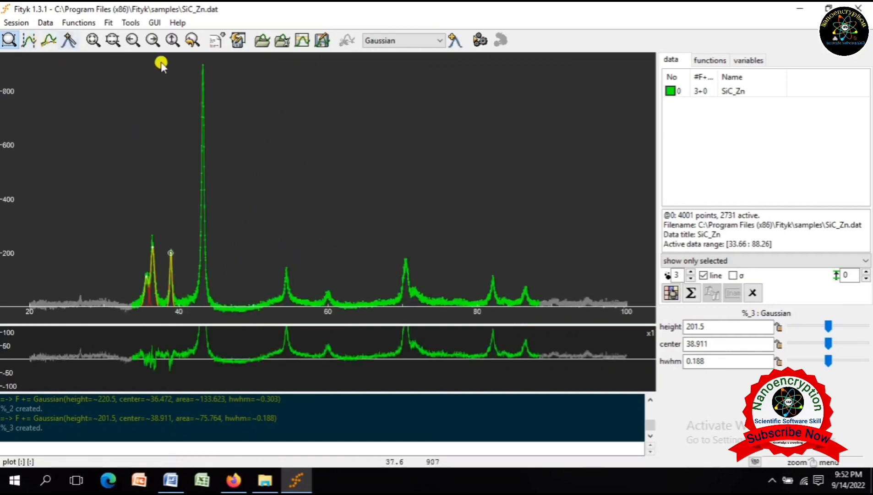
# - Add a Gaussian peak manually on the tallest reflection, centred at about 43.17 with a height of about 854
pyautogui.moveTo(193, 60); pyautogui.dragTo(217, 311)
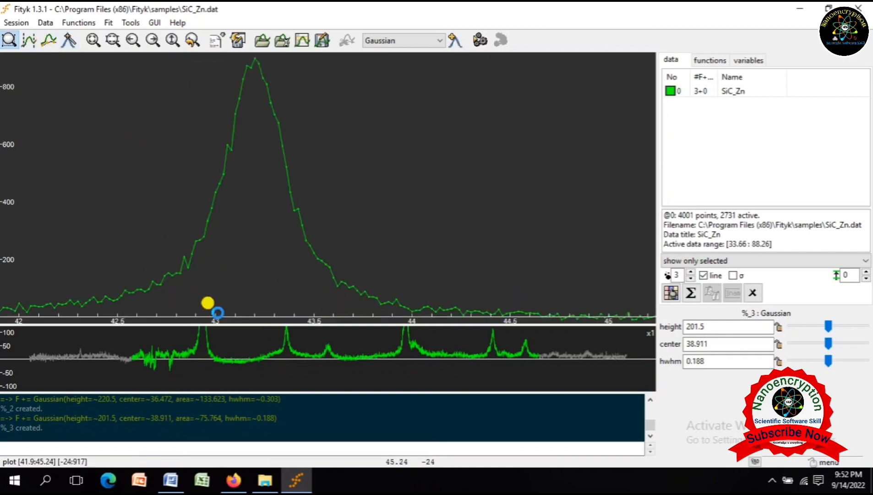
pyautogui.click(69, 40)
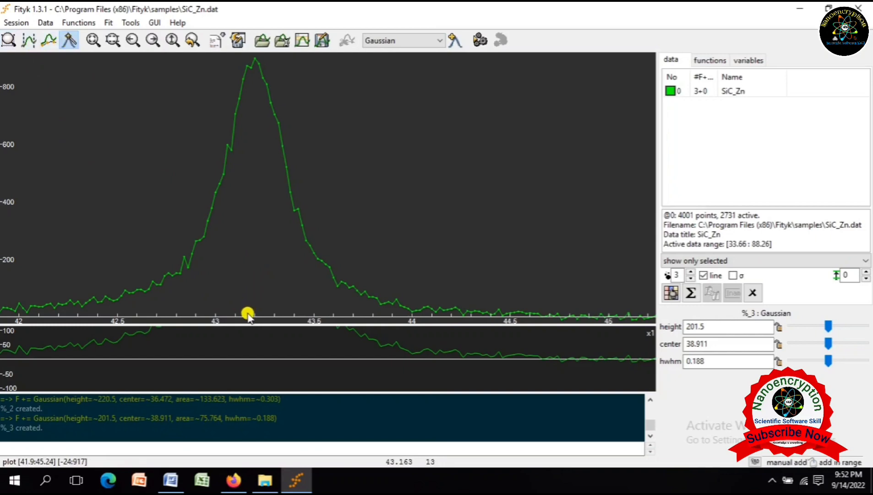
pyautogui.moveTo(247, 315); pyautogui.dragTo(279, 70)
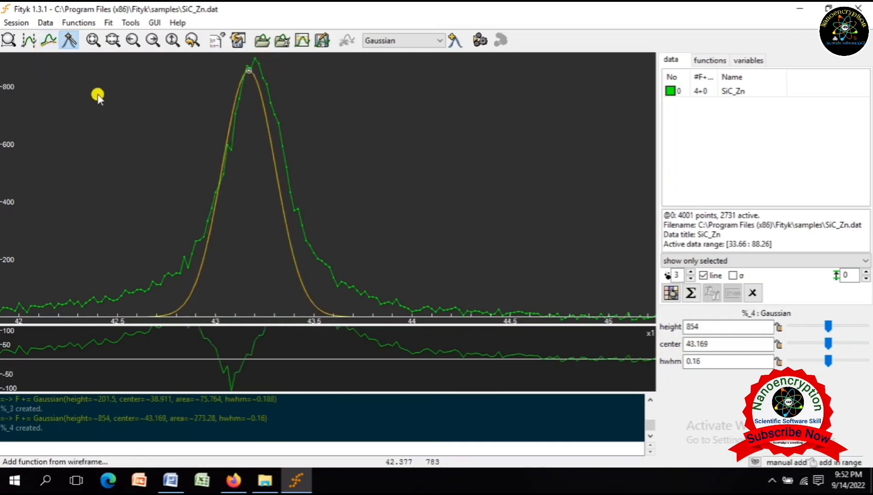
# - Add two Gaussian peaks manually, centred at about 54.2 and 59.9 with heights of about 124 and 51
pyautogui.click(13, 41)
pyautogui.rightClick(76, 116)
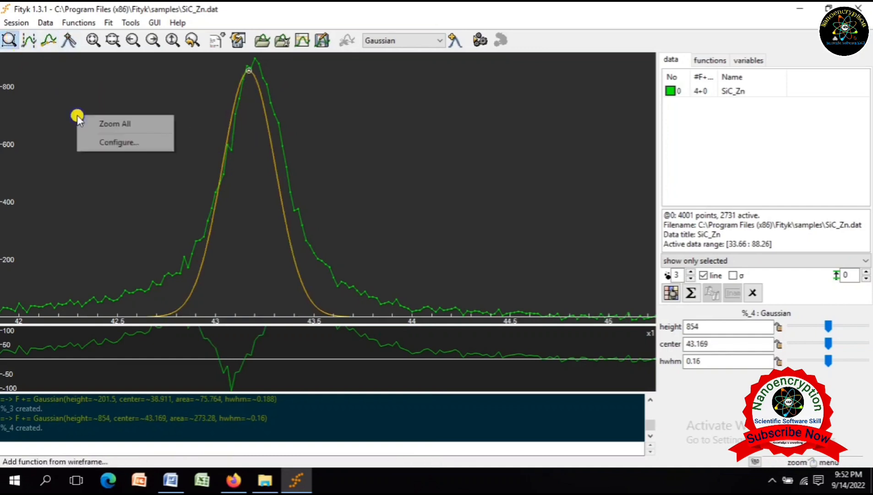
pyautogui.click(103, 123)
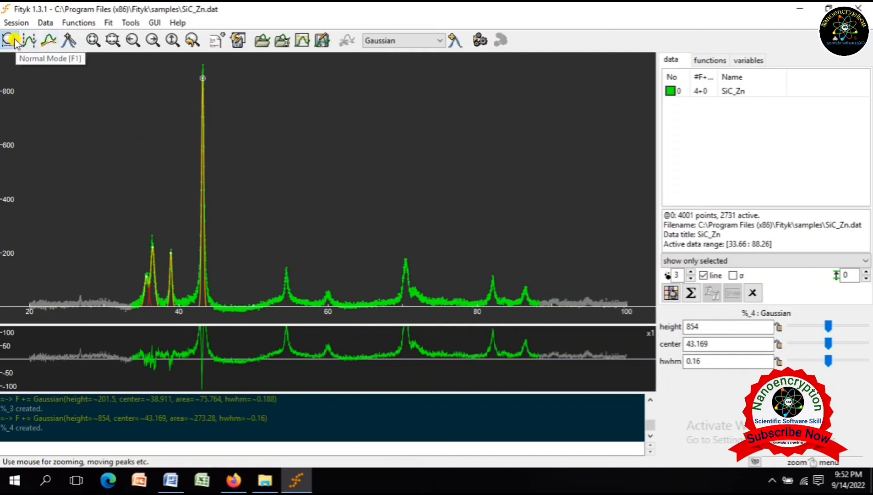
pyautogui.moveTo(260, 233); pyautogui.dragTo(542, 325)
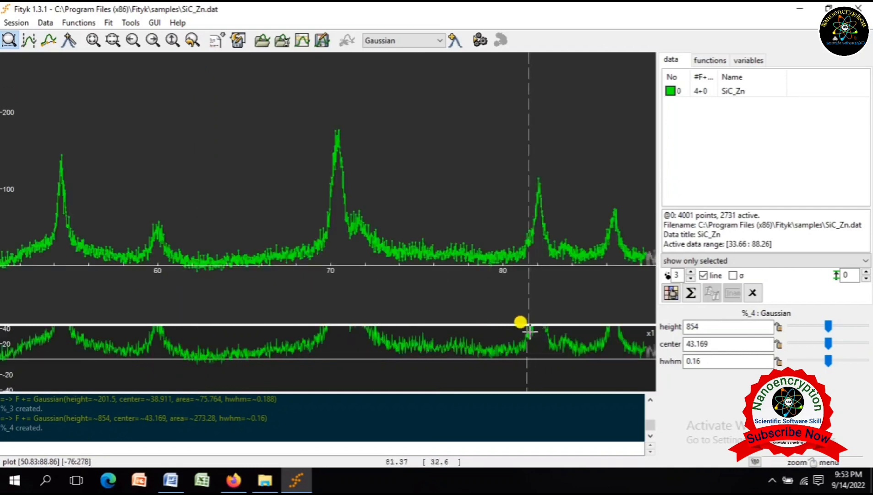
pyautogui.click(69, 41)
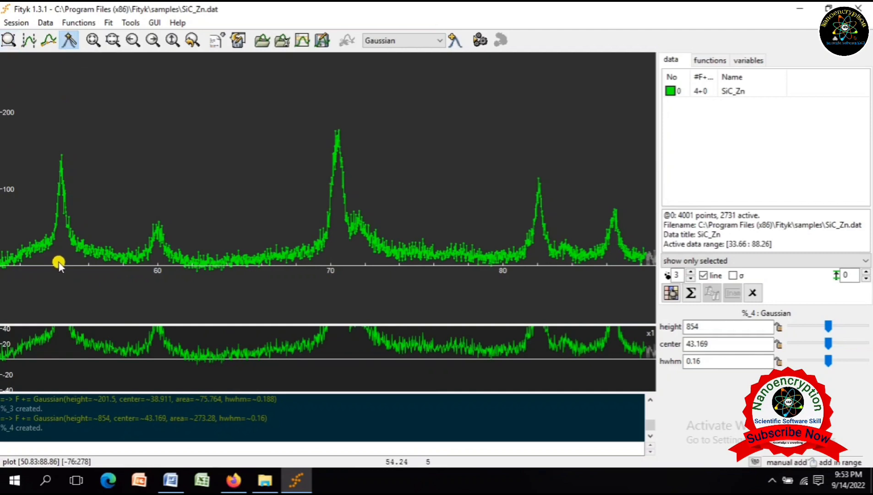
pyautogui.moveTo(57, 262); pyautogui.dragTo(60, 171)
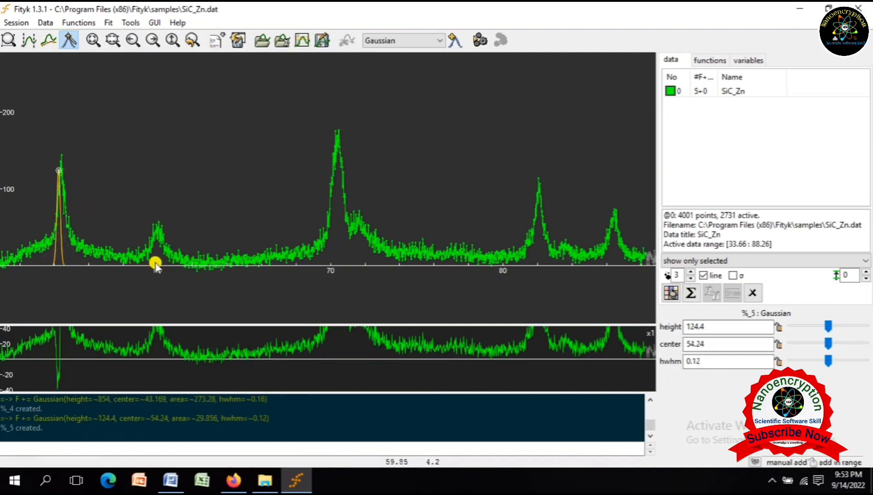
pyautogui.moveTo(156, 264); pyautogui.dragTo(156, 226)
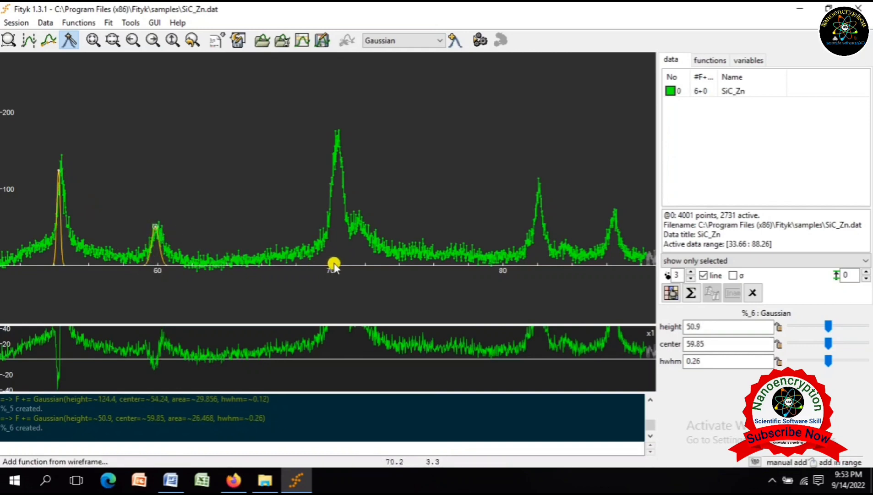
# - Add four Gaussian peaks manually at about 70.2, 70.4, 82 and 86.5 with heights of about 170, 172, 110 and 72
pyautogui.moveTo(334, 265); pyautogui.dragTo(337, 135)
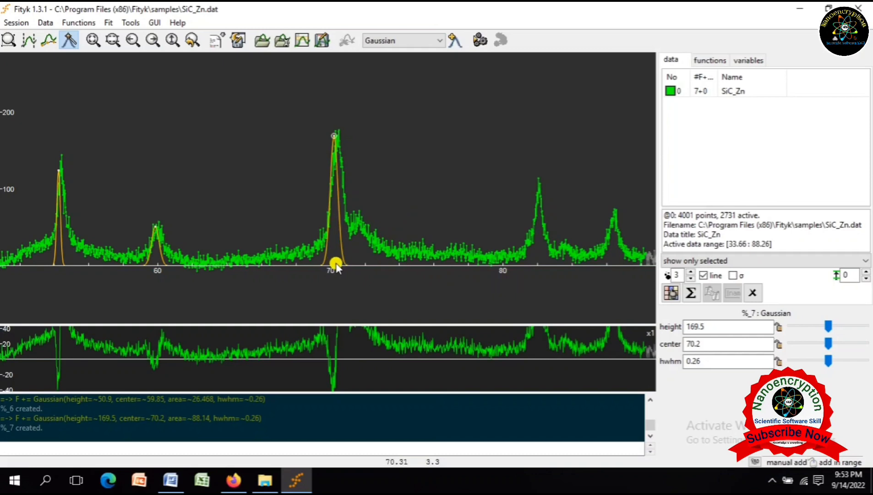
pyautogui.moveTo(340, 267); pyautogui.dragTo(338, 134)
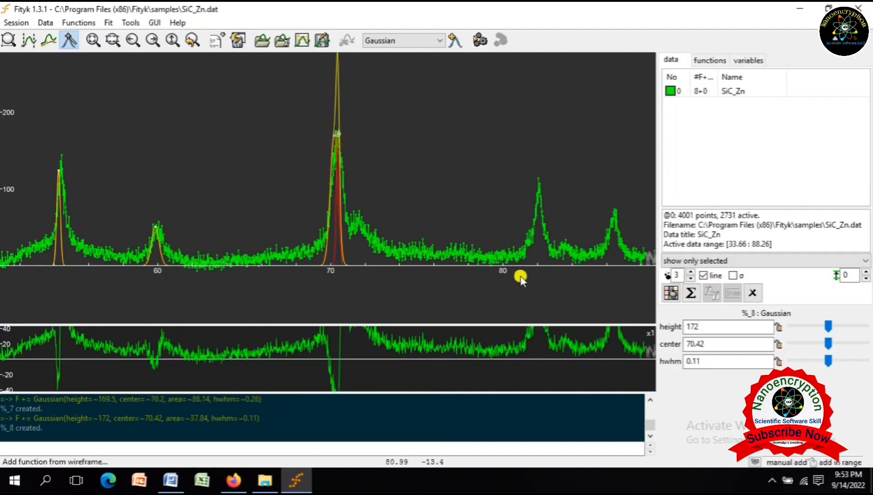
pyautogui.moveTo(538, 266); pyautogui.dragTo(542, 179)
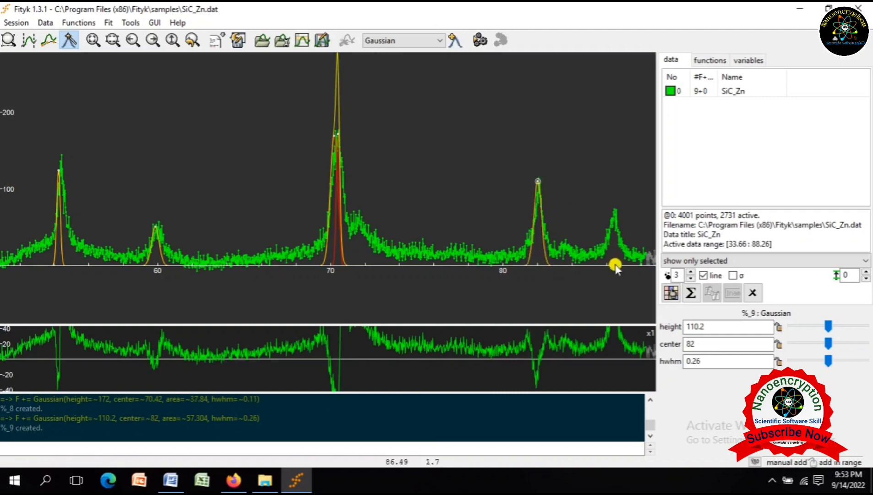
pyautogui.moveTo(616, 269); pyautogui.dragTo(613, 212)
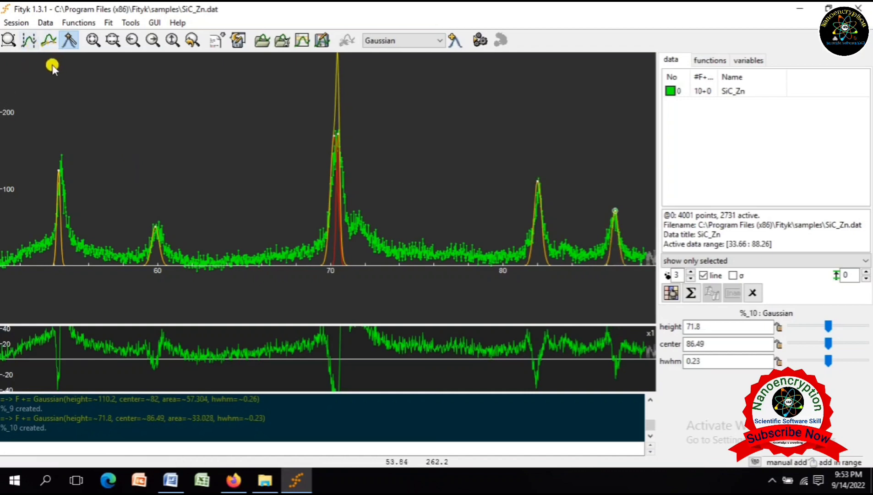
# - Fit the ten Gaussian peaks to the selected SiC_Zn dataset with the Lev-Mar (own) method
pyautogui.click(10, 40)
pyautogui.rightClick(80, 101)
pyautogui.click(94, 112)
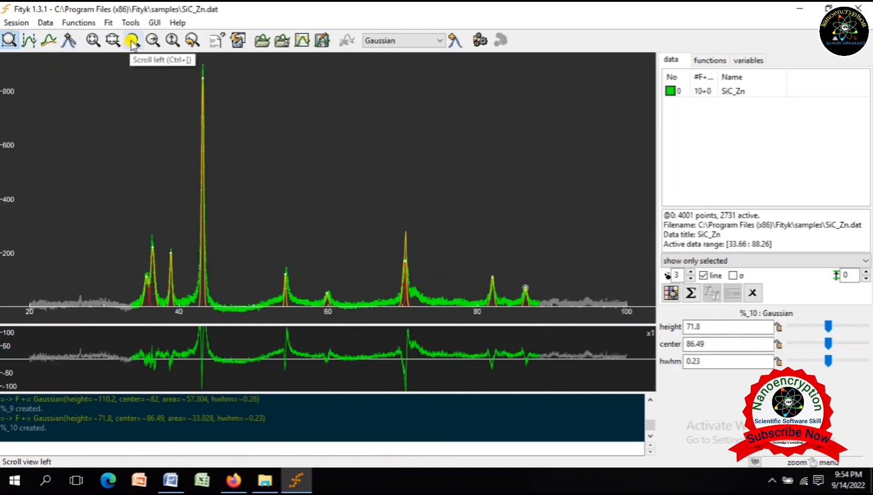
pyautogui.click(108, 22)
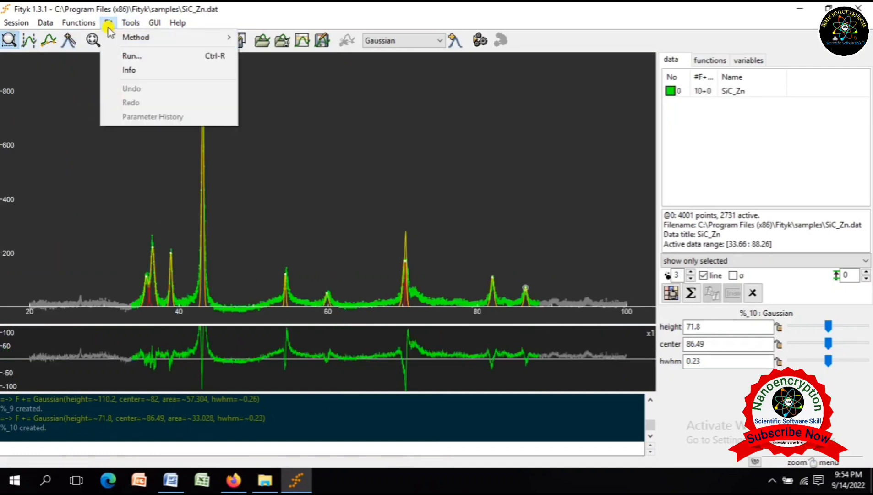
pyautogui.click(122, 57)
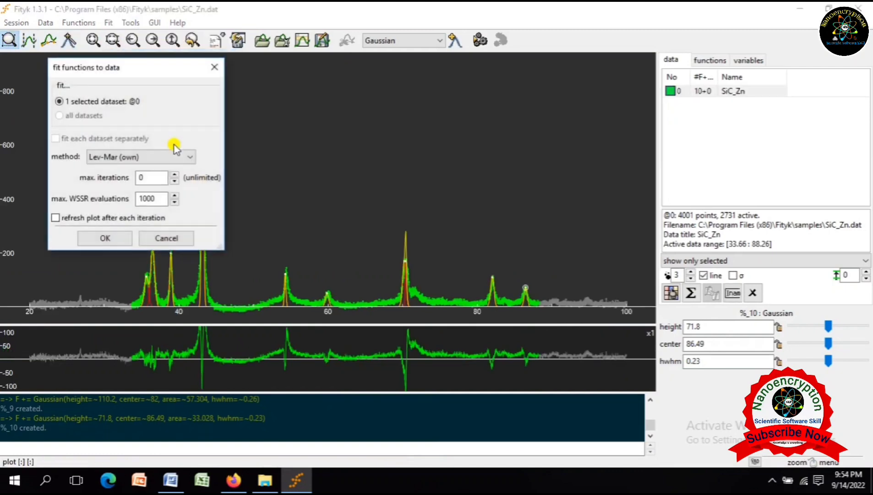
pyautogui.click(113, 237)
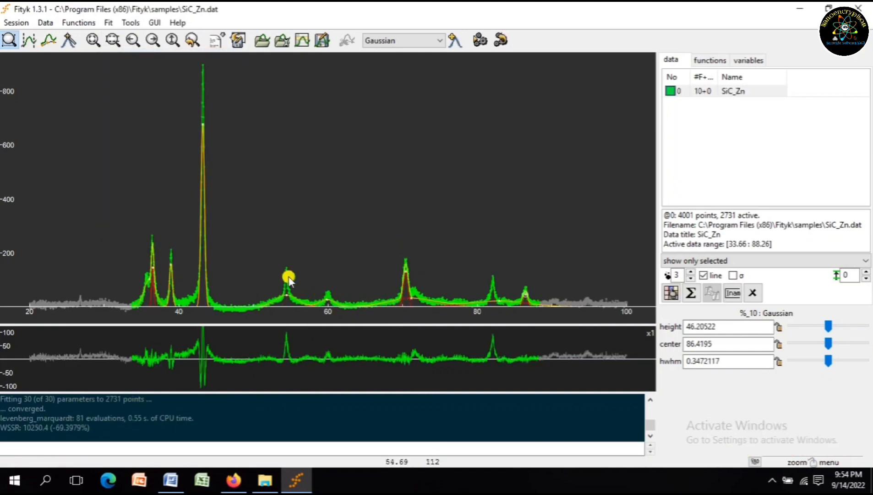
# - Add two more Gaussian peaks over the poorly fitted reflections at about 54.3 and 59.9, with heights of about 130 and 53
pyautogui.moveTo(262, 244); pyautogui.dragTo(334, 329)
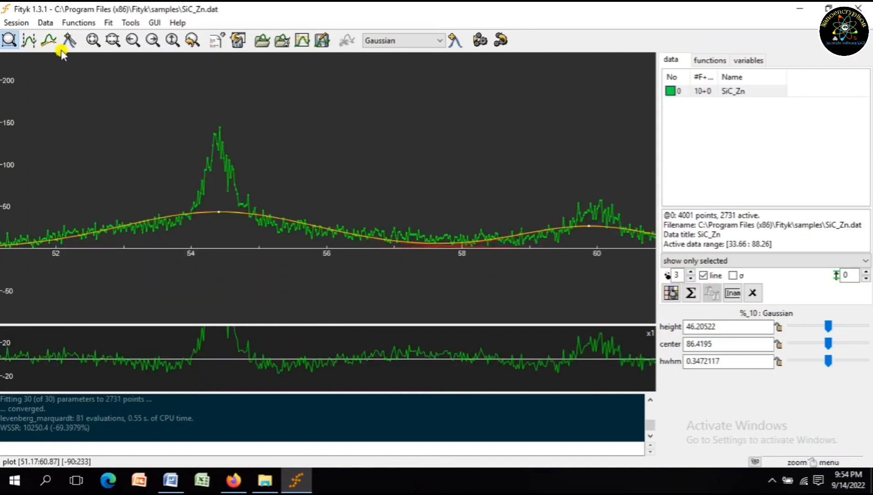
pyautogui.click(69, 40)
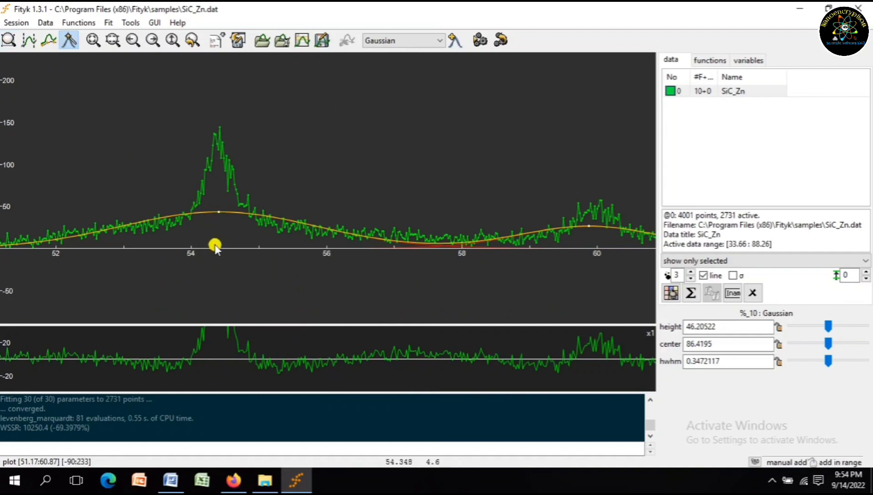
pyautogui.moveTo(211, 247)
pyautogui.mouseDown()
pyautogui.moveTo(211, 171)
pyautogui.moveTo(222, 139)
pyautogui.mouseUp()
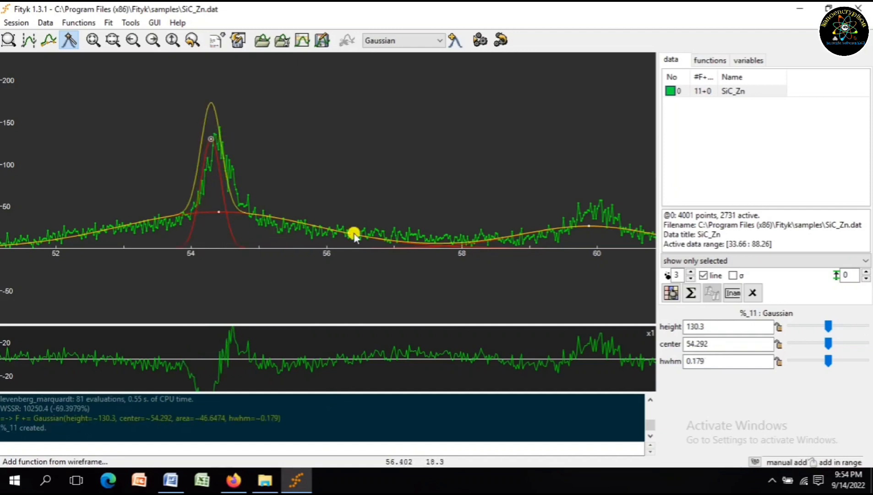
pyautogui.moveTo(593, 247); pyautogui.dragTo(601, 205)
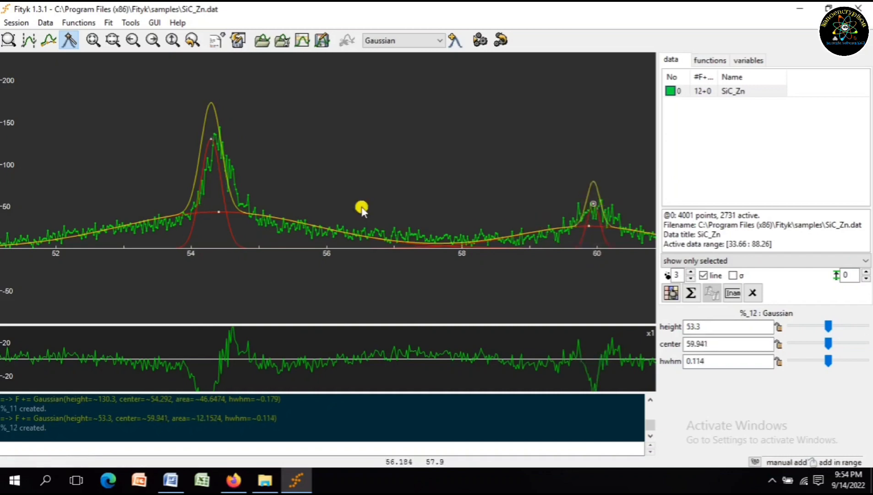
# - Add another Gaussian peak over the unfitted reflection at about 82, with a height of about 105
pyautogui.click(10, 40)
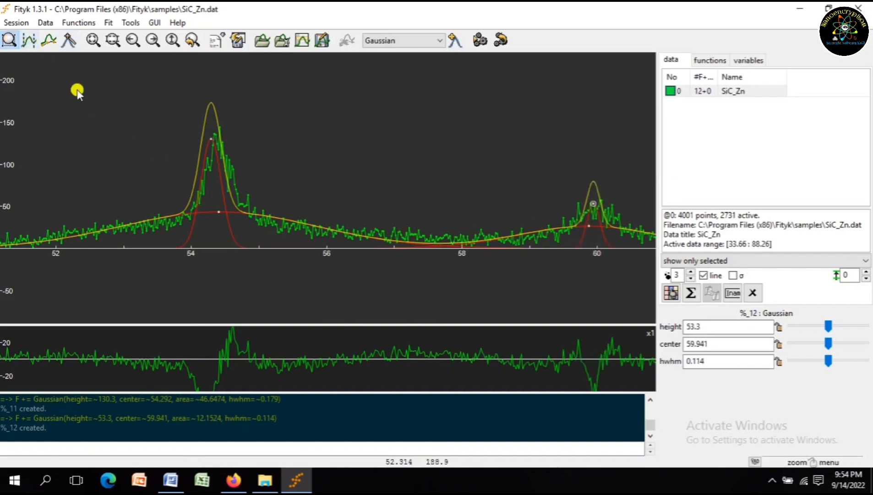
pyautogui.rightClick(77, 89)
pyautogui.click(97, 99)
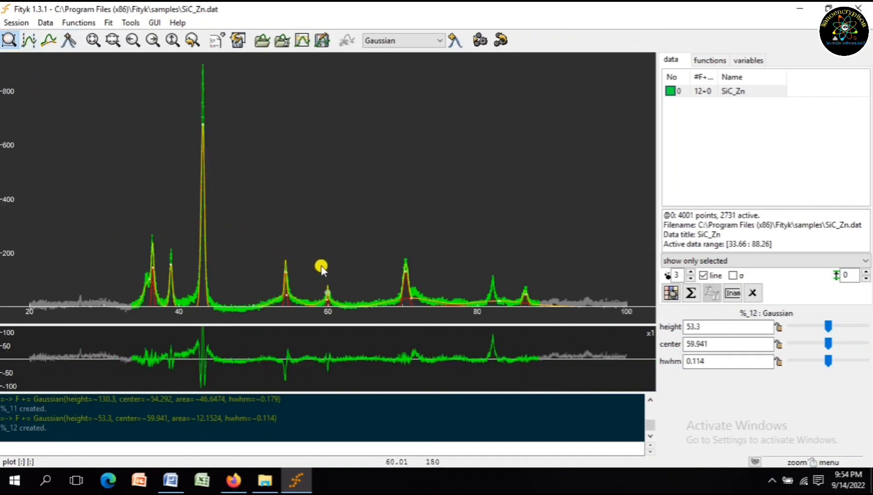
pyautogui.moveTo(471, 249); pyautogui.dragTo(539, 315)
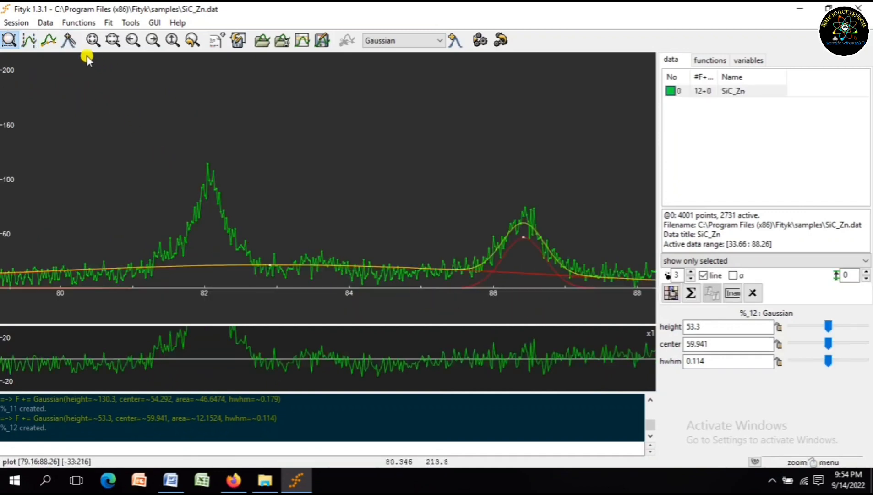
pyautogui.click(69, 40)
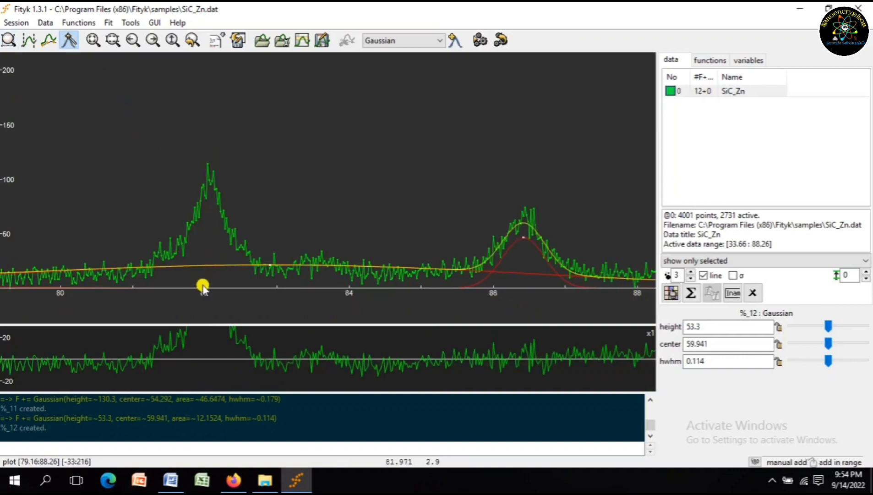
pyautogui.moveTo(204, 288); pyautogui.dragTo(217, 174)
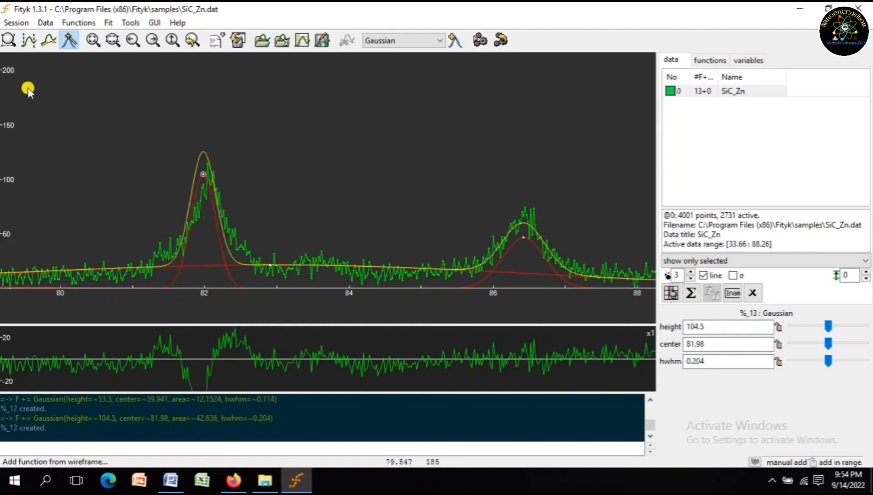
# - Run the fit again on the SiC_Zn data with all thirteen Gaussian peaks
pyautogui.click(10, 42)
pyautogui.rightClick(68, 88)
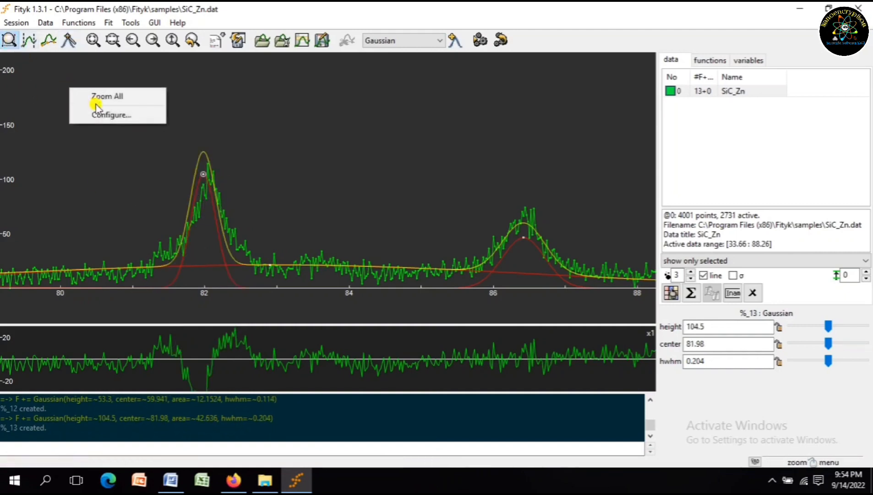
pyautogui.click(92, 99)
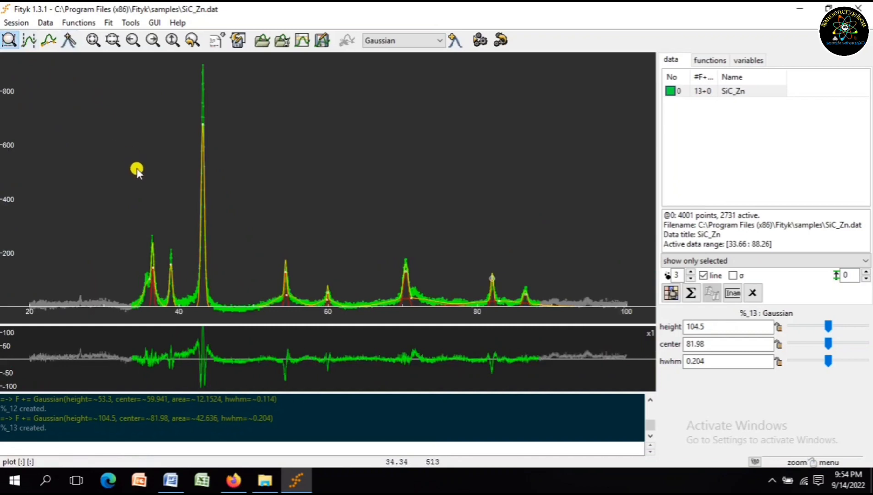
pyautogui.click(108, 23)
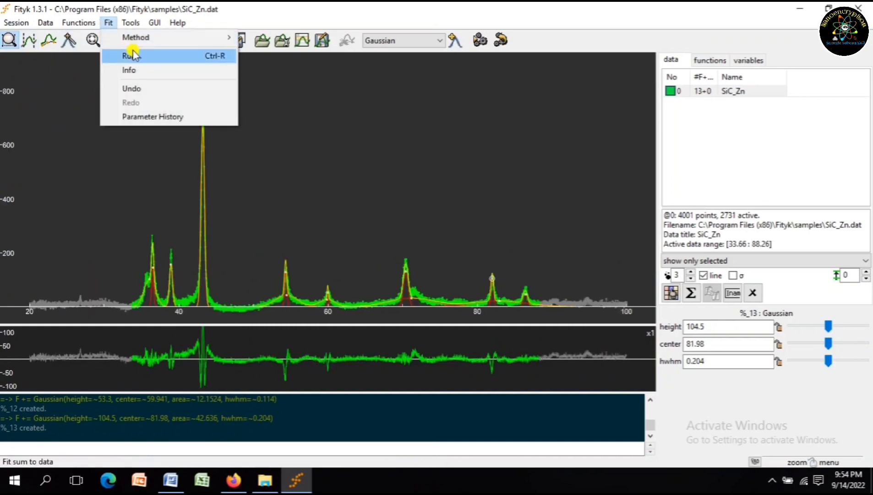
pyautogui.click(132, 55)
pyautogui.click(123, 238)
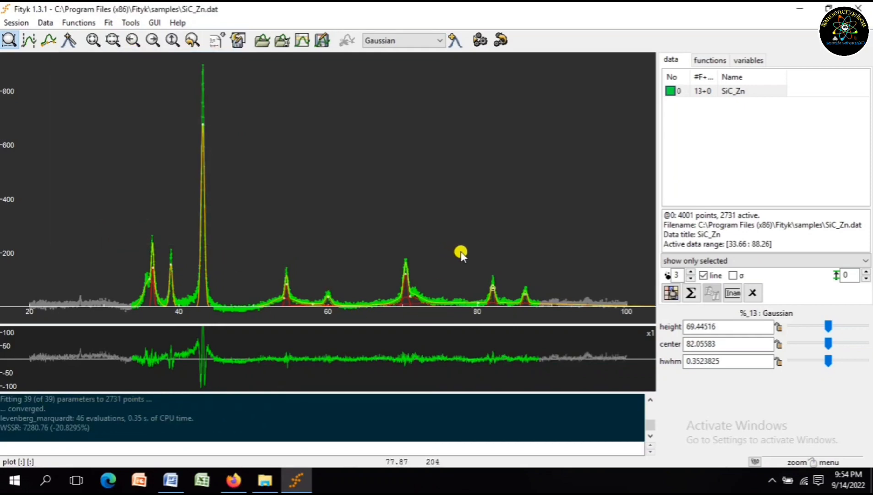
# - Examine how well the fitted curve follows the data around x = 78 to 88, 50 to 62 and 31 to 39
pyautogui.moveTo(461, 252); pyautogui.dragTo(540, 316)
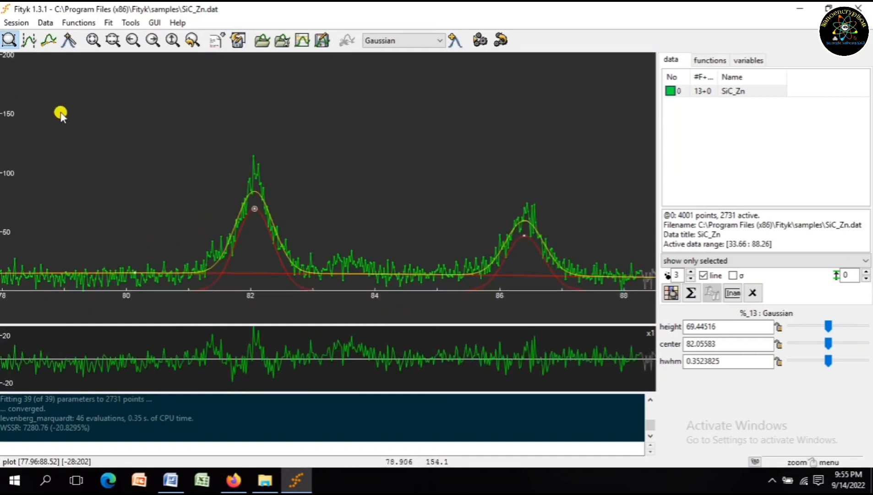
pyautogui.rightClick(103, 102)
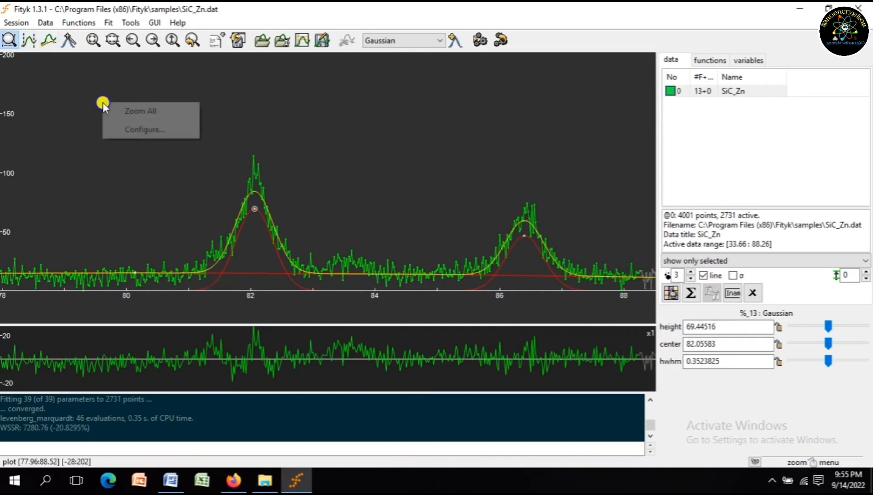
pyautogui.click(127, 111)
pyautogui.moveTo(251, 245); pyautogui.dragTo(349, 327)
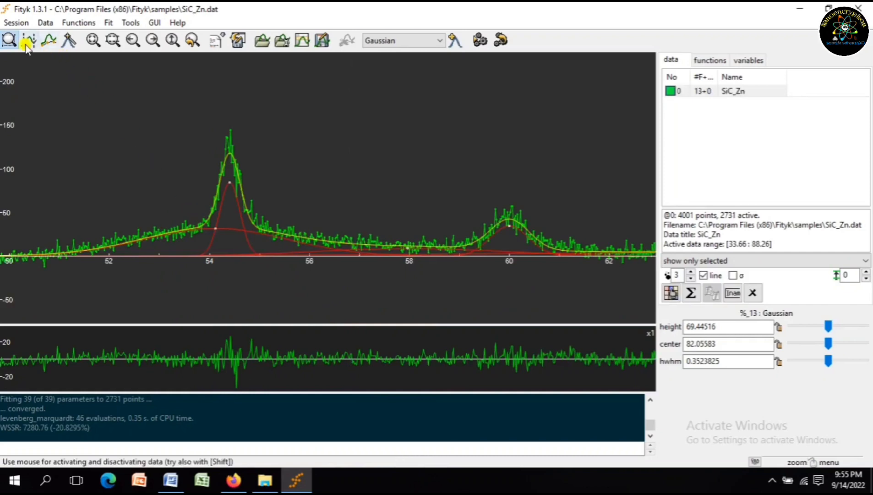
pyautogui.rightClick(76, 122)
pyautogui.click(99, 132)
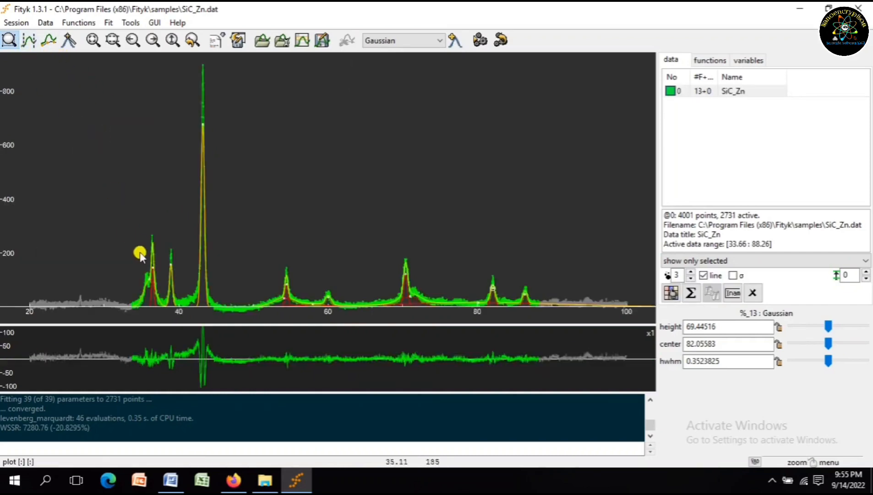
pyautogui.moveTo(110, 224); pyautogui.dragTo(171, 319)
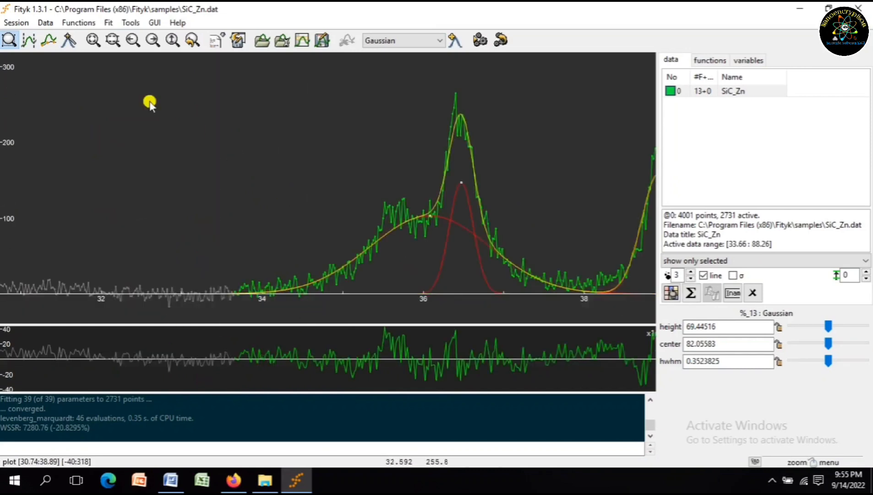
# - Add a Gaussian peak over the shoulder at about x = 35.56, with a height of about 109 and half-width of about 0.167
pyautogui.click(69, 41)
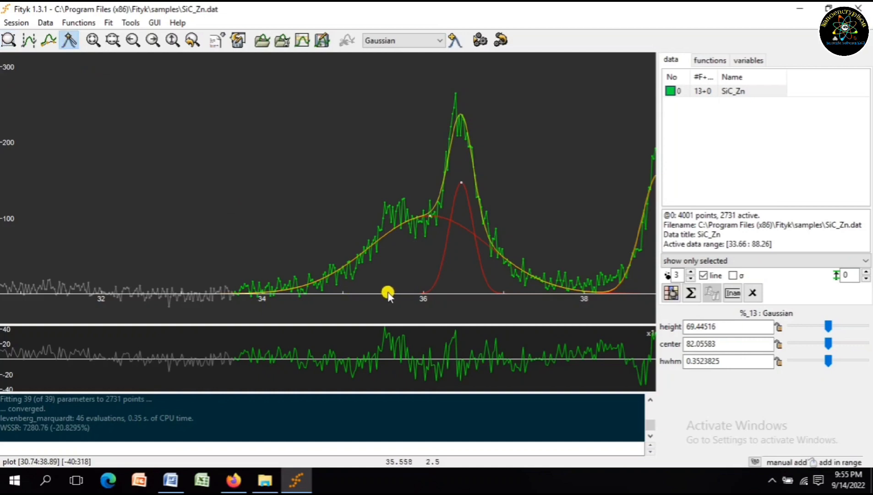
pyautogui.moveTo(388, 291); pyautogui.dragTo(390, 209)
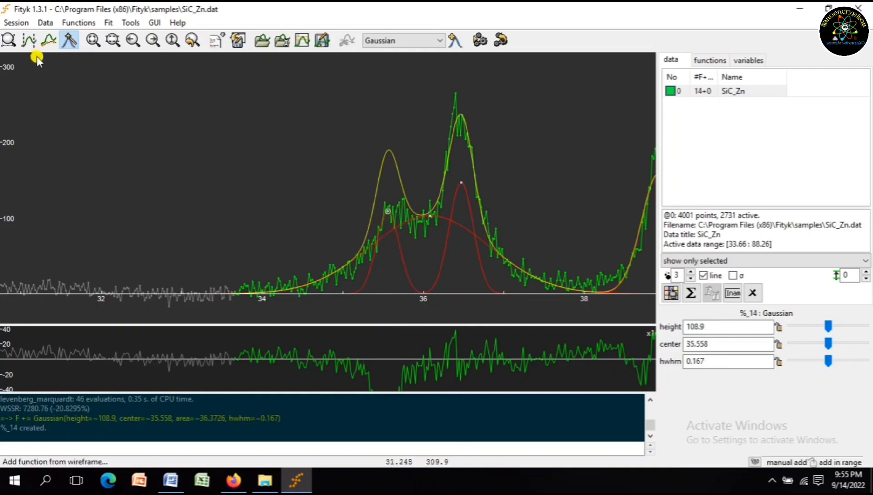
pyautogui.click(9, 40)
pyautogui.rightClick(74, 102)
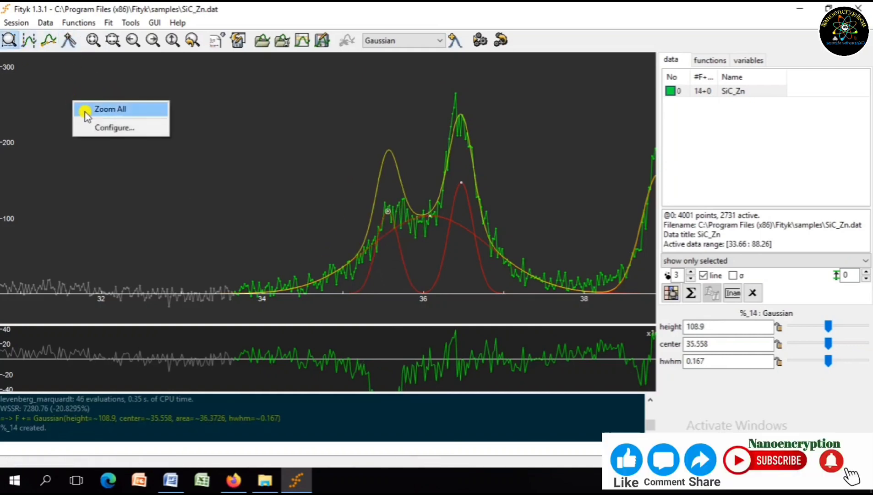
pyautogui.click(85, 113)
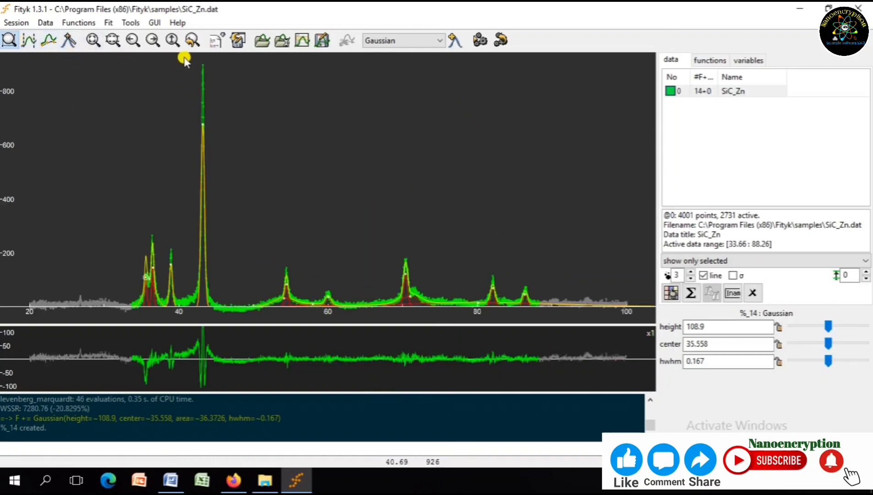
# - Add a second Gaussian peak to the strongest reflection at about x = 43.16, with a height of about 869 and half-width of about 0.143
pyautogui.moveTo(184, 60); pyautogui.dragTo(230, 310)
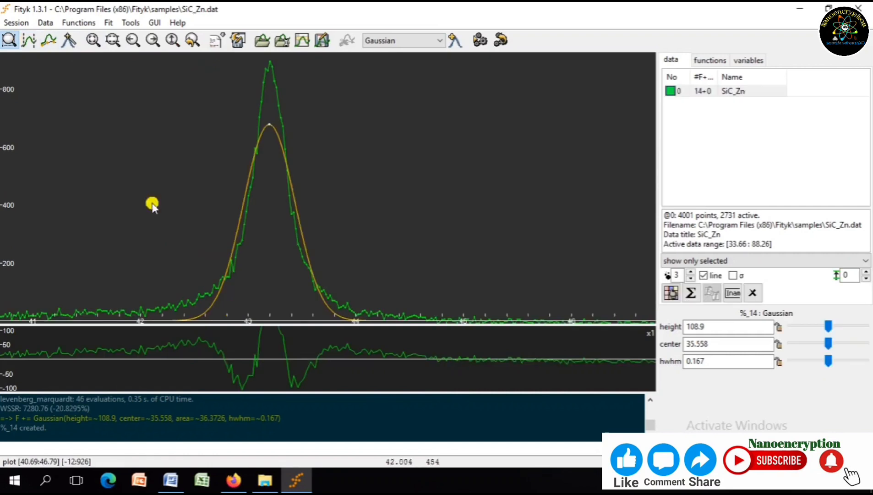
pyautogui.click(68, 42)
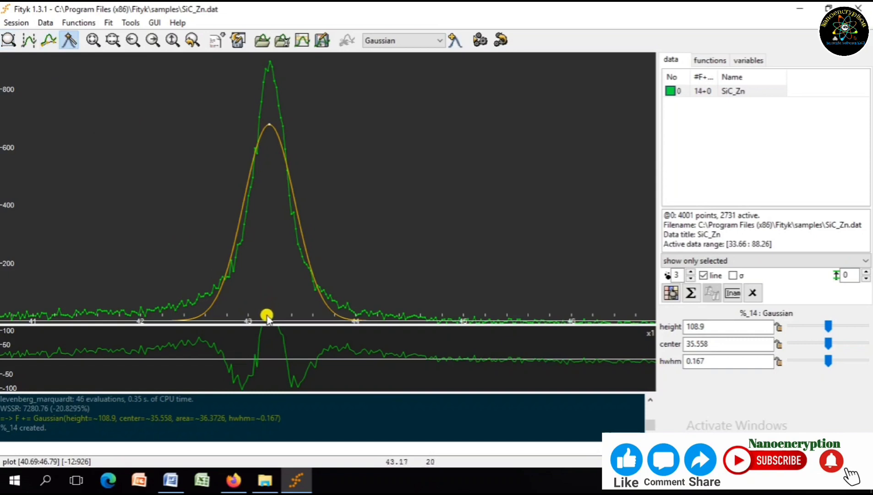
pyautogui.moveTo(266, 317); pyautogui.dragTo(281, 69)
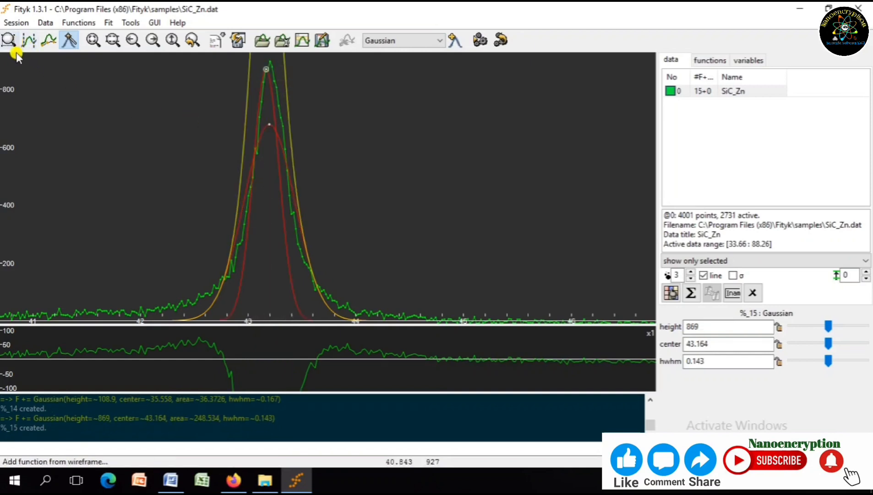
pyautogui.click(9, 40)
pyautogui.rightClick(82, 111)
pyautogui.click(96, 118)
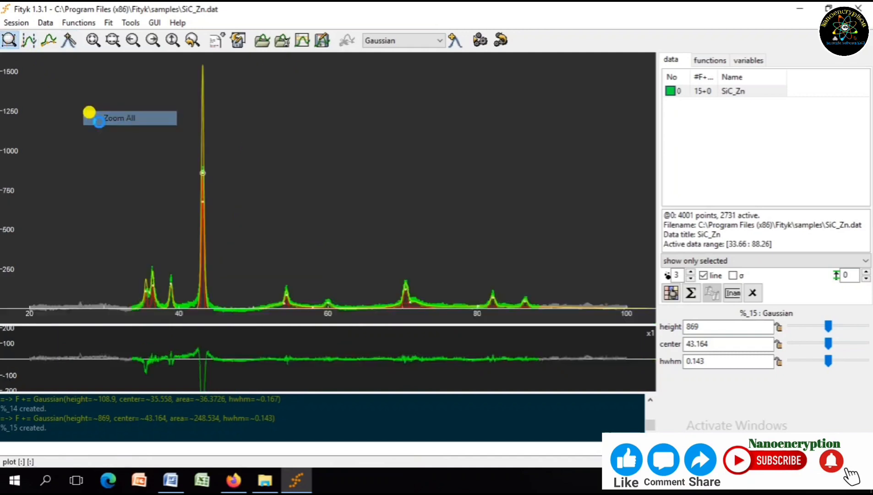
# - Run the fit again on the SiC_Zn data with all fifteen Gaussian peaks
pyautogui.click(109, 22)
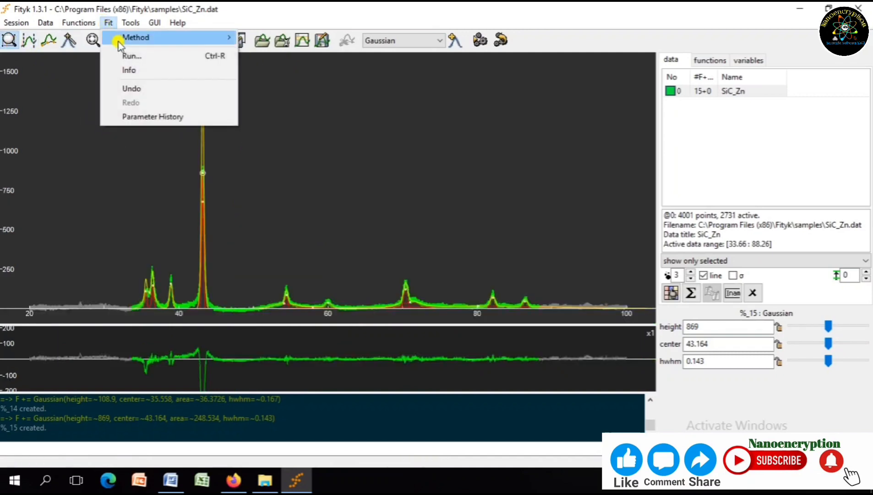
pyautogui.click(130, 56)
pyautogui.click(108, 237)
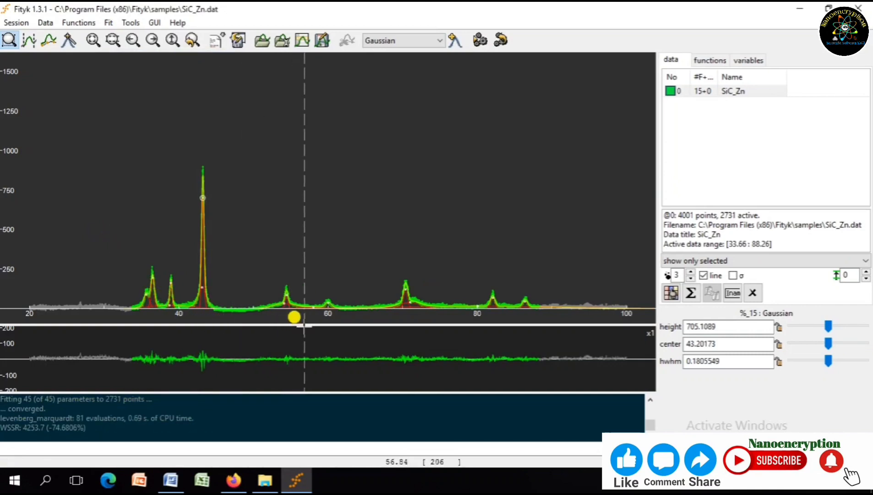
# - Examine how well the refitted curve follows the data around x = 40 to 50 and 51 to 62
pyautogui.moveTo(175, 150); pyautogui.dragTo(253, 306)
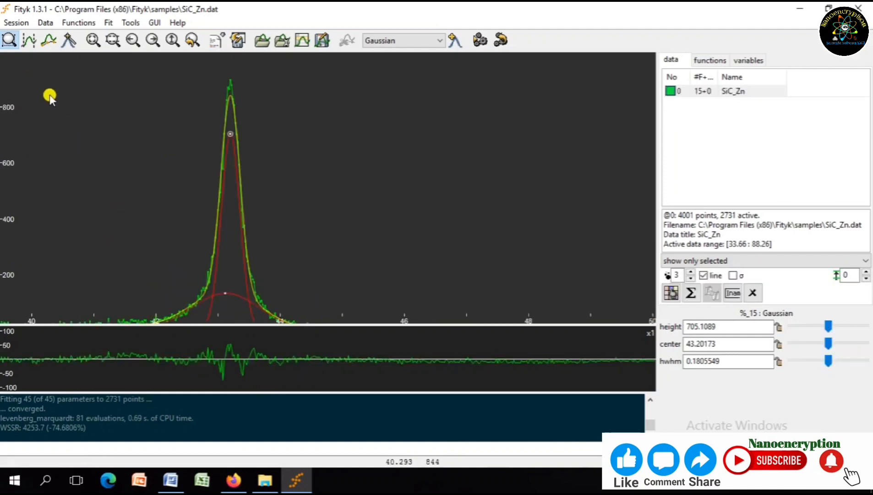
pyautogui.rightClick(148, 128)
pyautogui.click(164, 138)
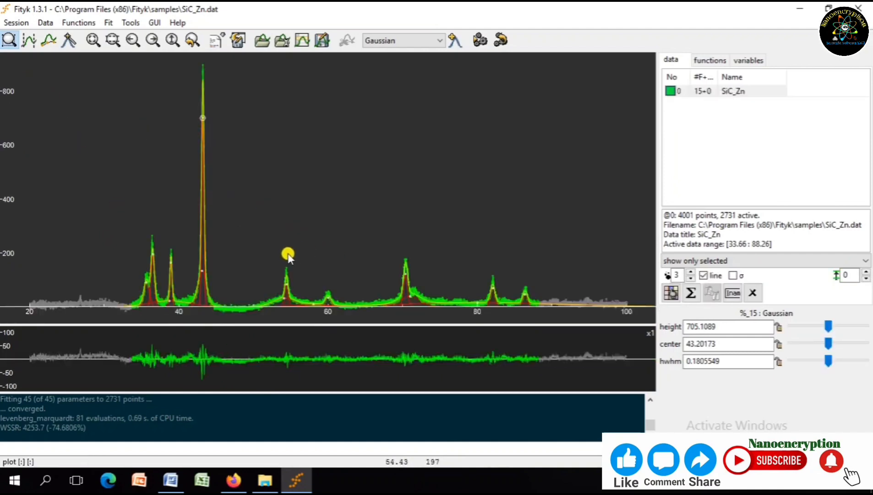
pyautogui.moveTo(261, 239); pyautogui.dragTo(349, 322)
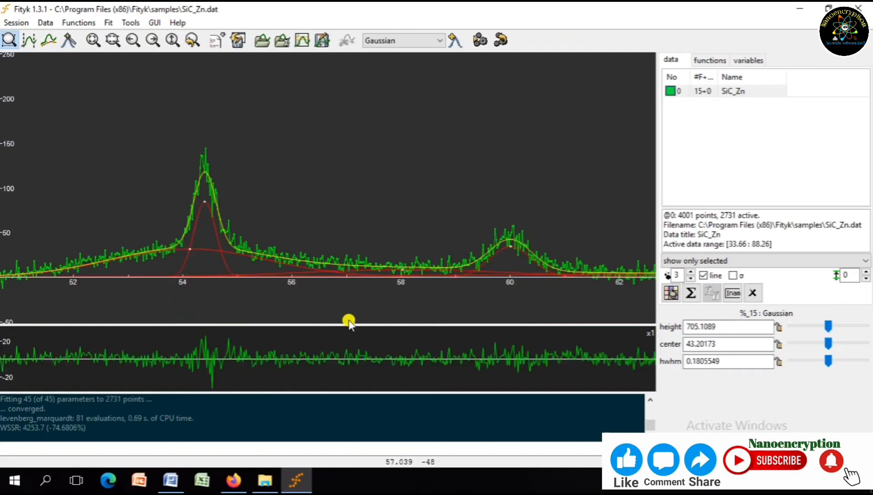
pyautogui.rightClick(46, 143)
pyautogui.click(59, 146)
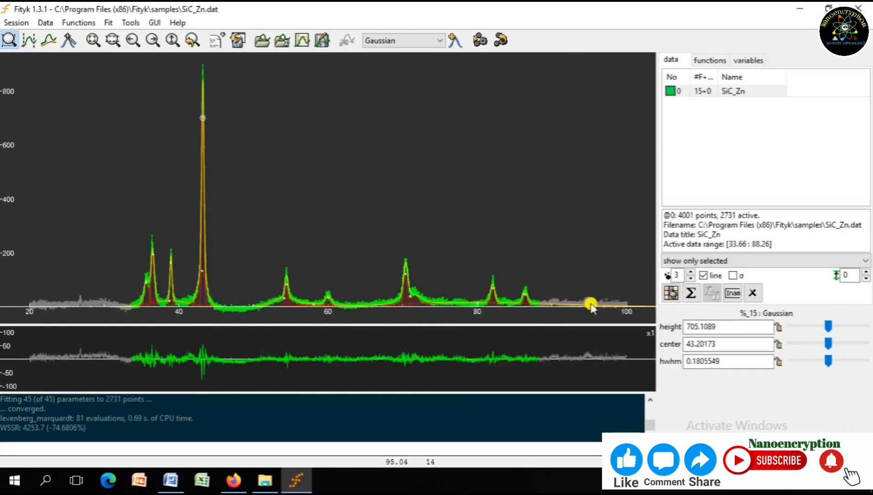
# - Export the x, y, all component functions and model sum columns to the Desktop as SiC_Zn1.dat
pyautogui.click(40, 24)
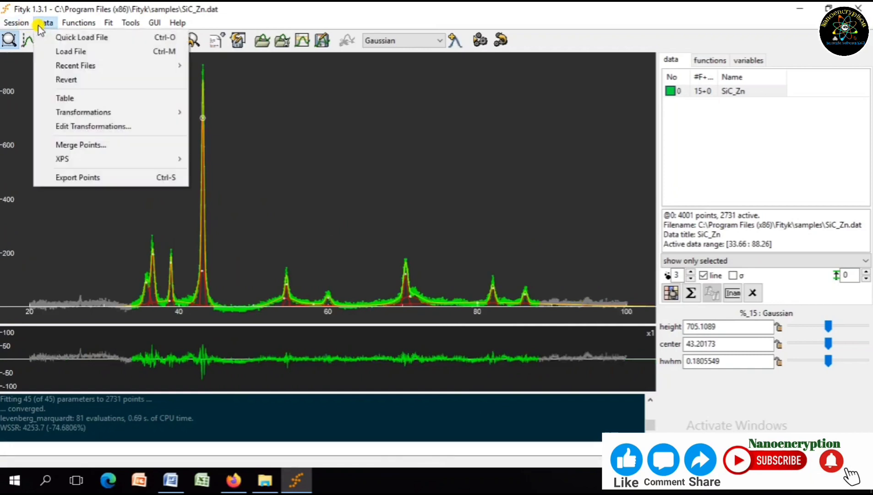
pyautogui.click(103, 177)
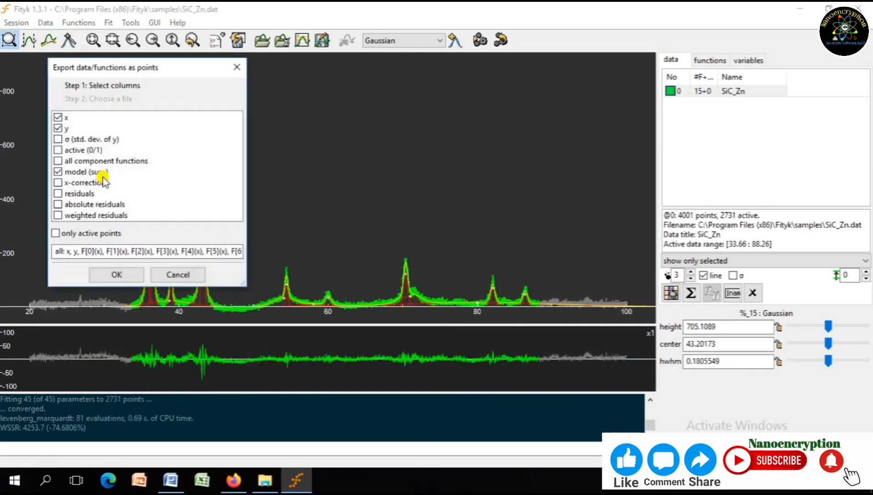
pyautogui.click(58, 162)
pyautogui.click(117, 276)
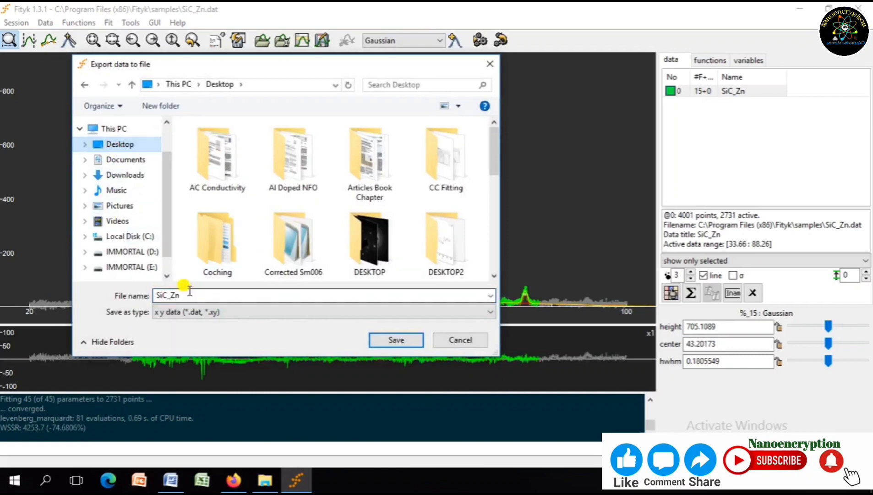
pyautogui.doubleClick(191, 296)
pyautogui.click(192, 295)
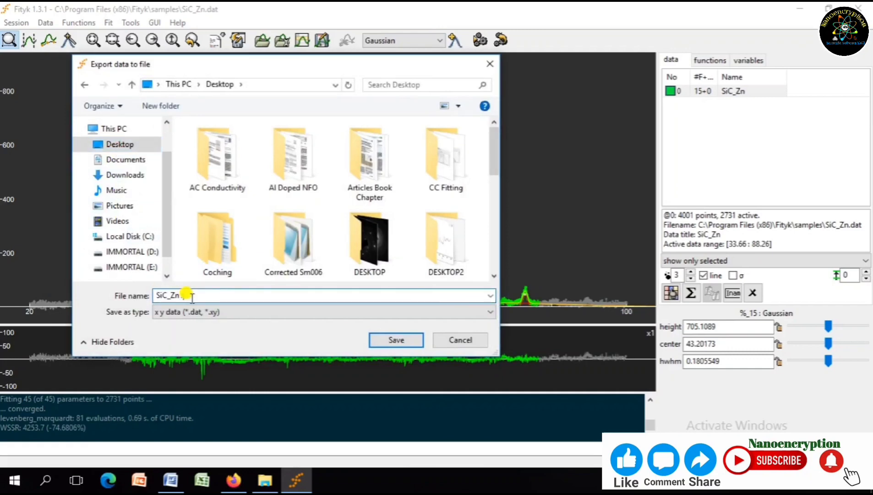
pyautogui.click(391, 340)
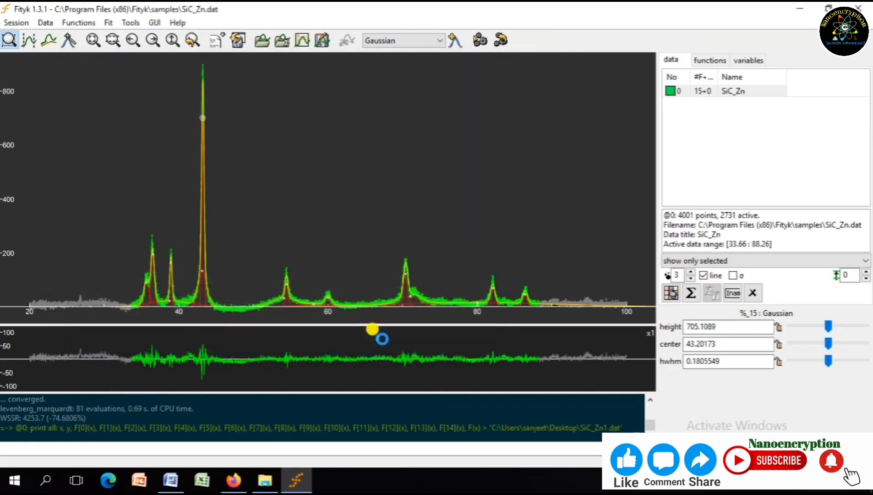
# - Switch to the desktop, refresh it and launch OriginPro 9.0 64Bit
pyautogui.click(800, 8)
pyautogui.rightClick(527, 145)
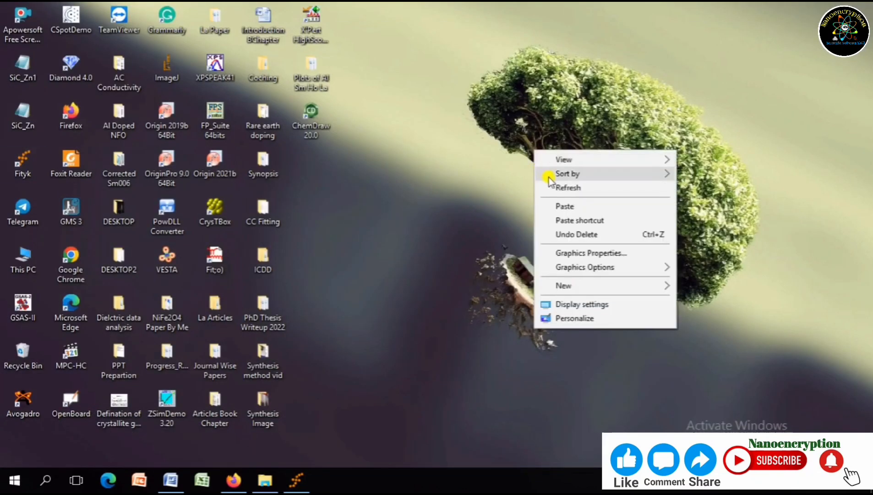
pyautogui.click(566, 188)
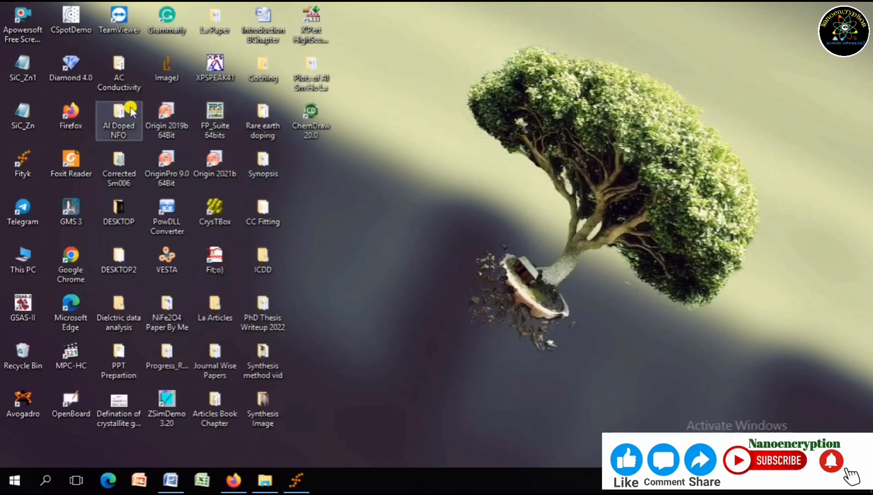
pyautogui.doubleClick(167, 160)
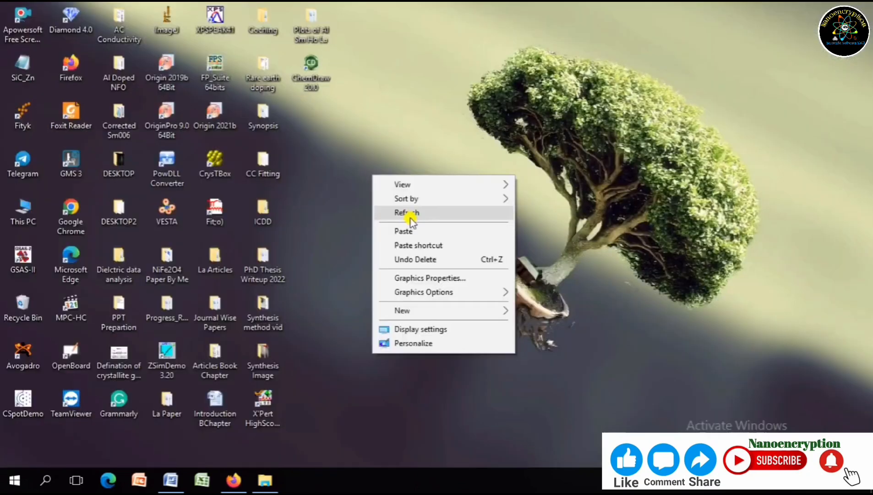
# - Refresh the desktop and launch Fityk with an empty session
pyautogui.click(410, 215)
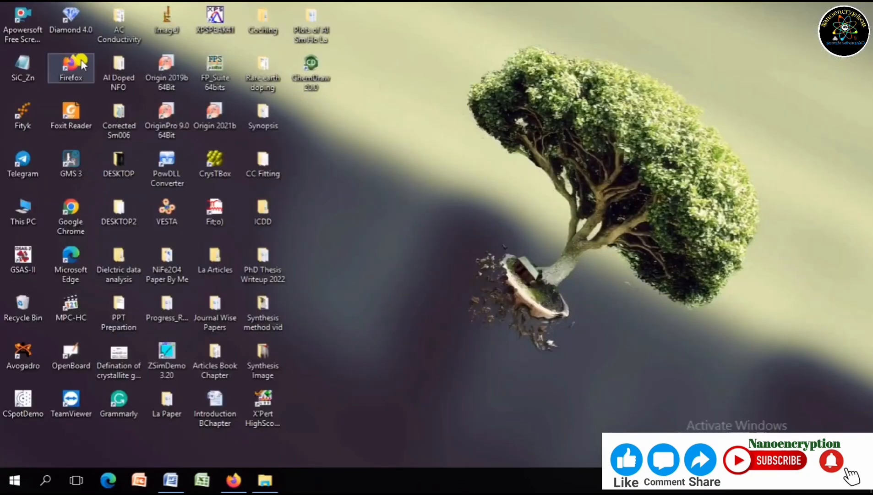
pyautogui.doubleClick(20, 126)
pyautogui.click(626, 43)
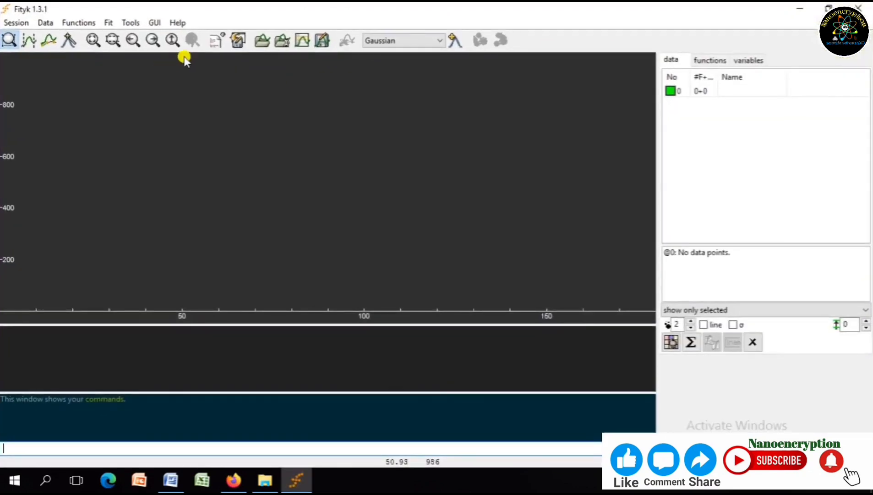
# - Load the SiC_Zn data file from the samples folder and exclude the points below about x = 33.65 from the active range
pyautogui.click(262, 40)
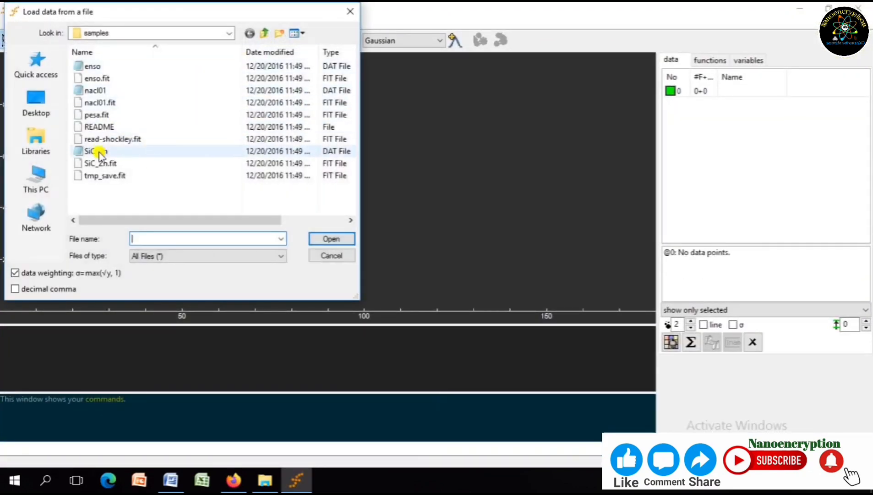
pyautogui.click(99, 152)
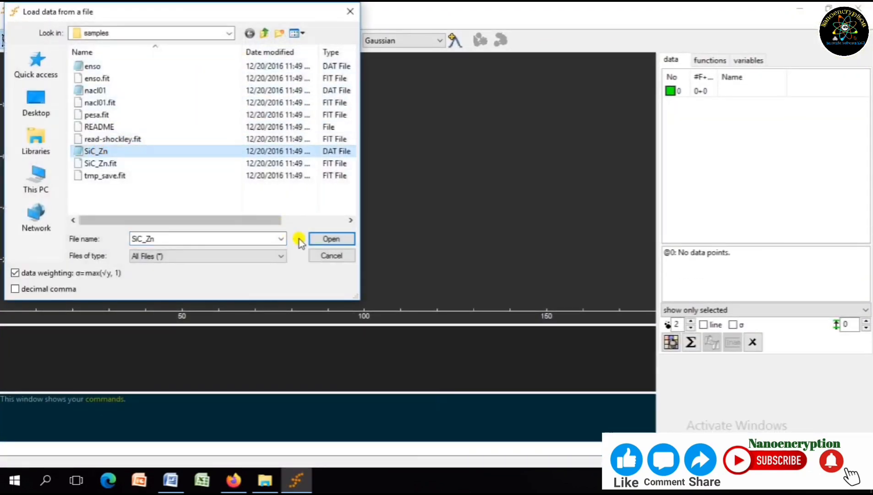
pyautogui.click(330, 238)
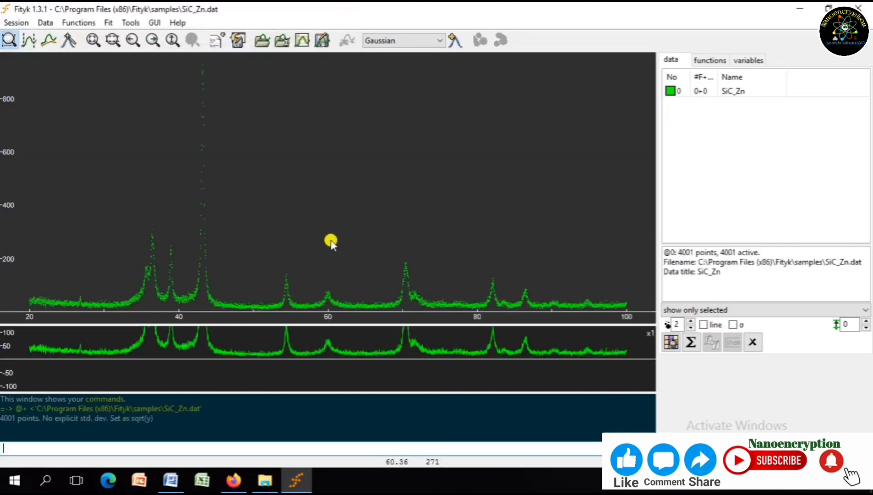
pyautogui.click(29, 40)
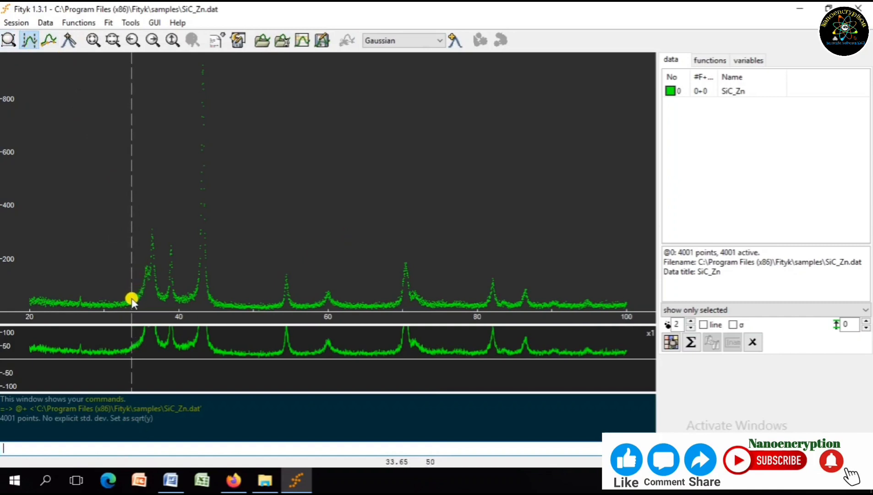
pyautogui.moveTo(131, 298); pyautogui.dragTo(21, 302)
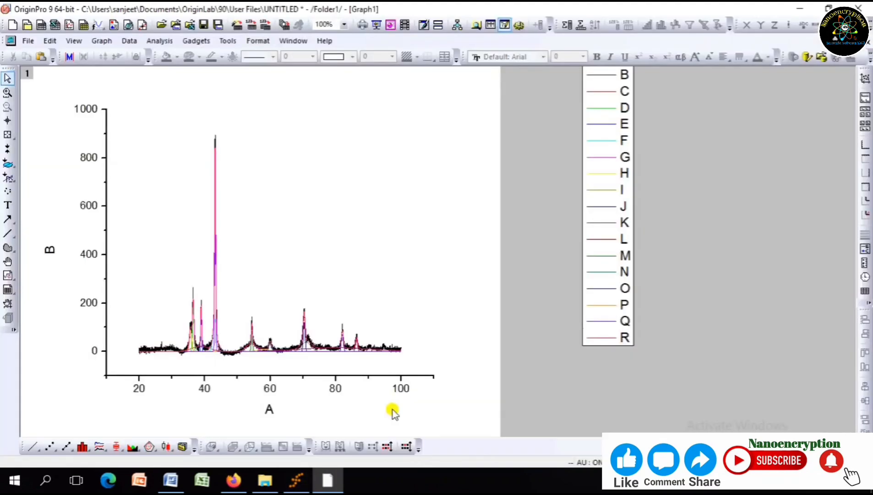
# - In the OriginPro graph of the exported fit data, turn on the additional opposite line for the X axis
pyautogui.doubleClick(335, 391)
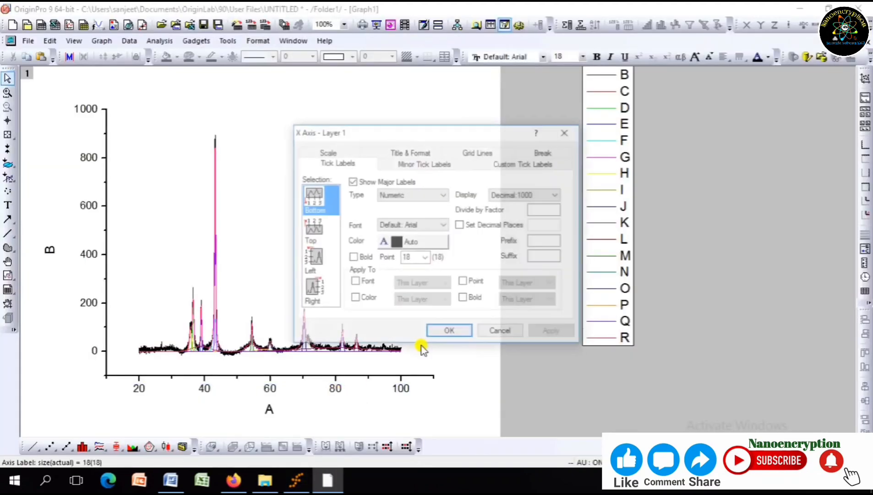
pyautogui.click(479, 153)
pyautogui.click(499, 276)
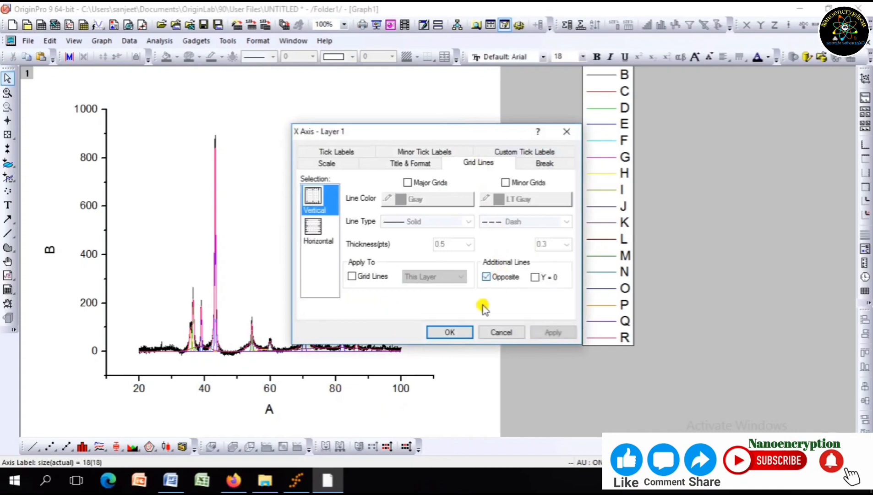
pyautogui.click(461, 332)
# - Turn on the additional opposite line for the Y axis to close the frame around the graph
pyautogui.doubleClick(339, 389)
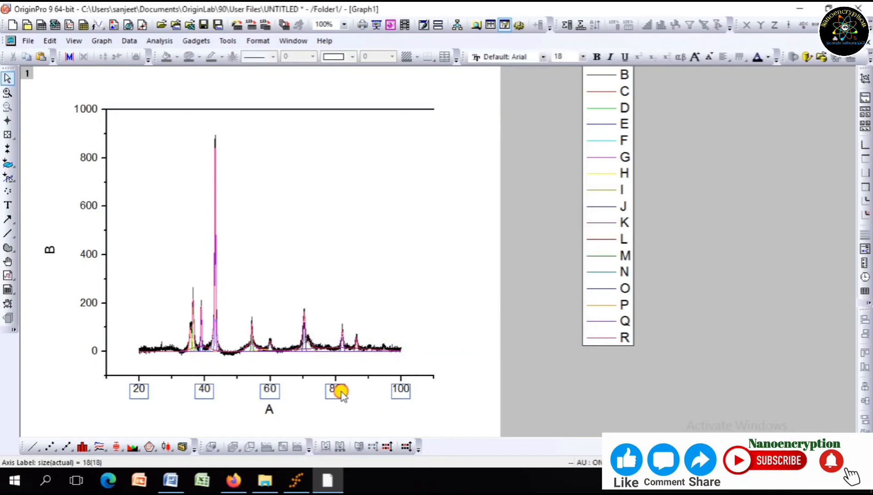
pyautogui.click(470, 155)
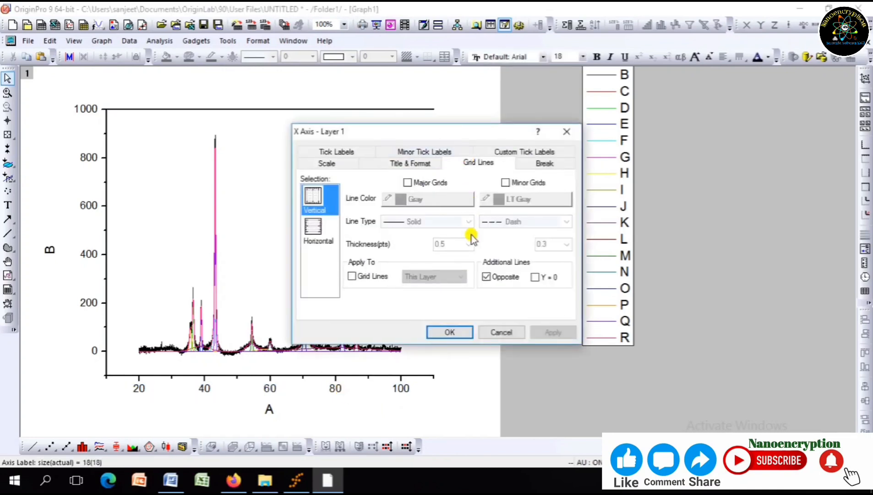
pyautogui.click(323, 231)
pyautogui.click(486, 277)
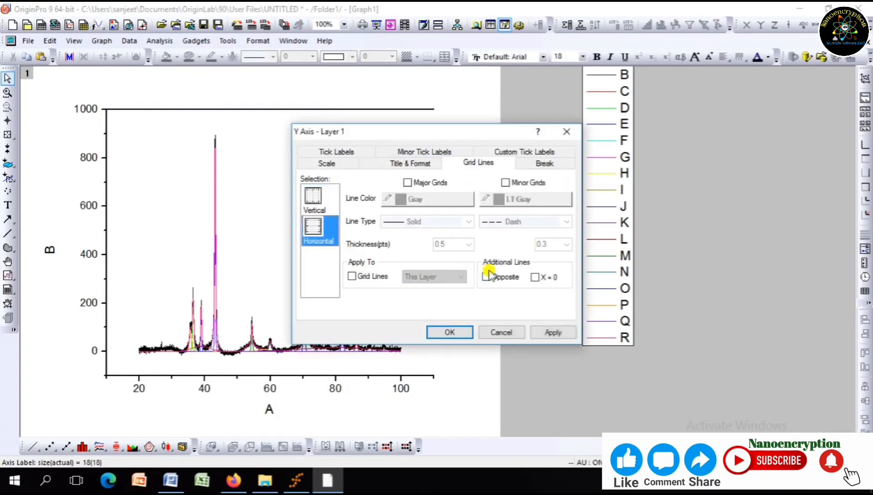
pyautogui.click(449, 332)
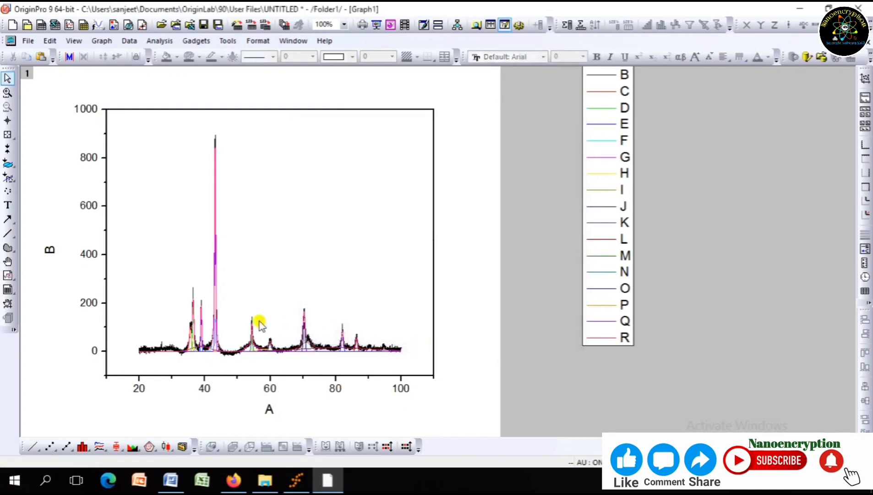
# - Enlarge the plotted pattern to fill the frame and read the coordinates on the baseline just before the first peak
pyautogui.click(7, 92)
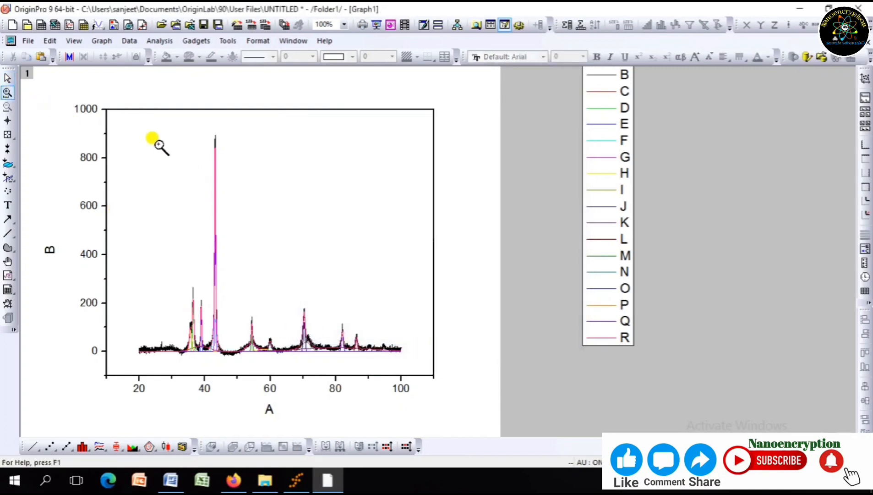
pyautogui.moveTo(134, 130); pyautogui.dragTo(392, 366)
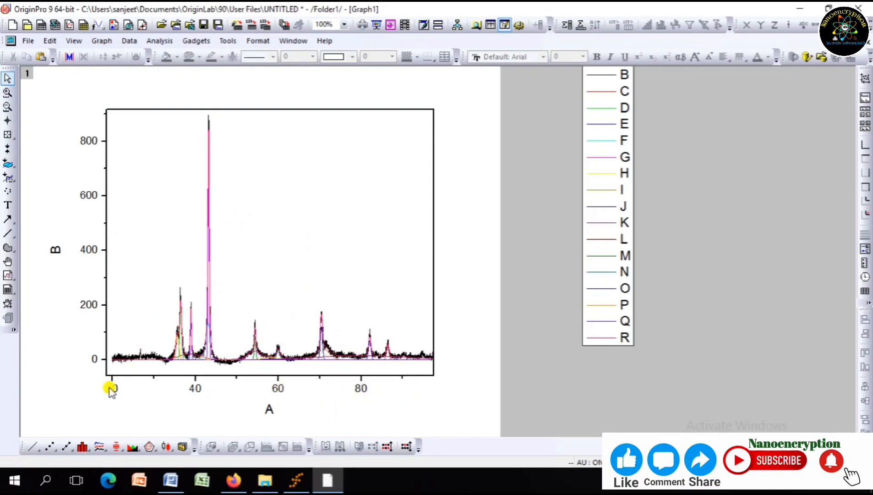
pyautogui.click(7, 92)
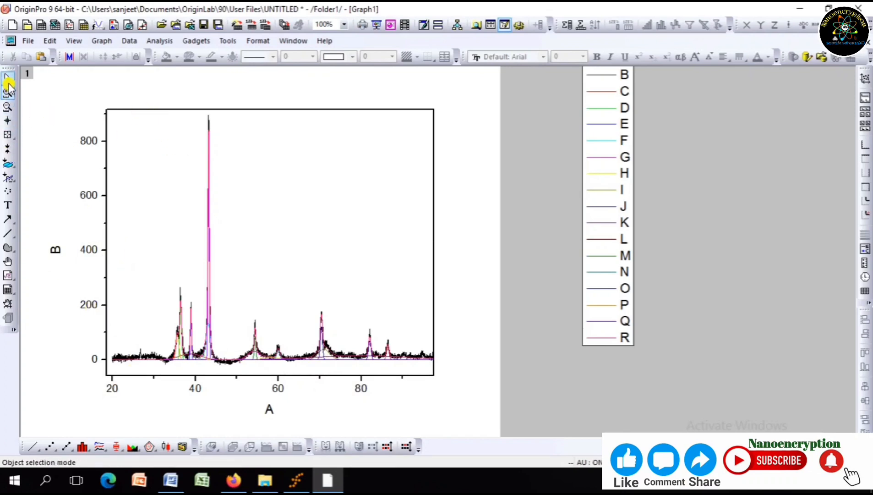
pyautogui.click(8, 120)
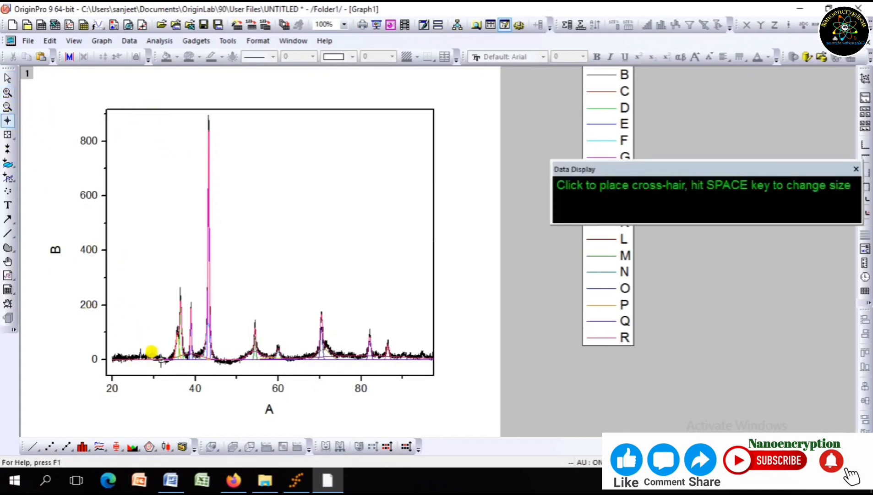
pyautogui.click(162, 357)
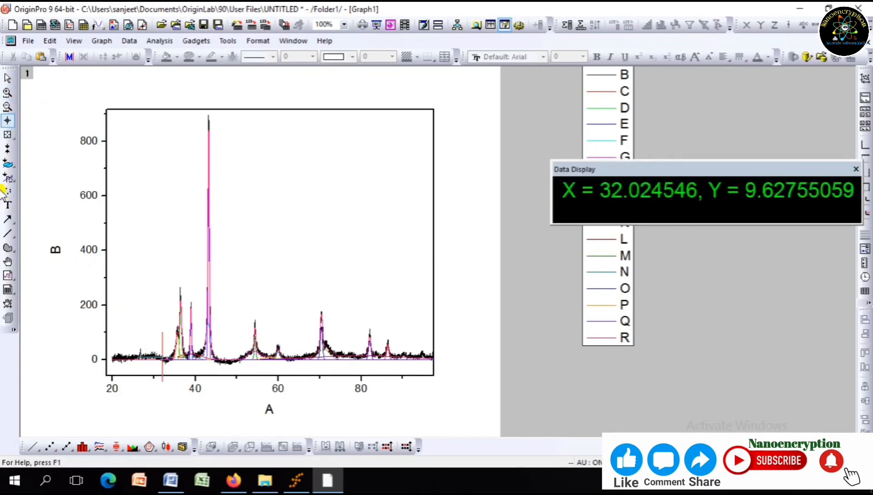
pyautogui.press('Escape')
# - Set the X axis scale to run from 30 to 90
pyautogui.doubleClick(194, 385)
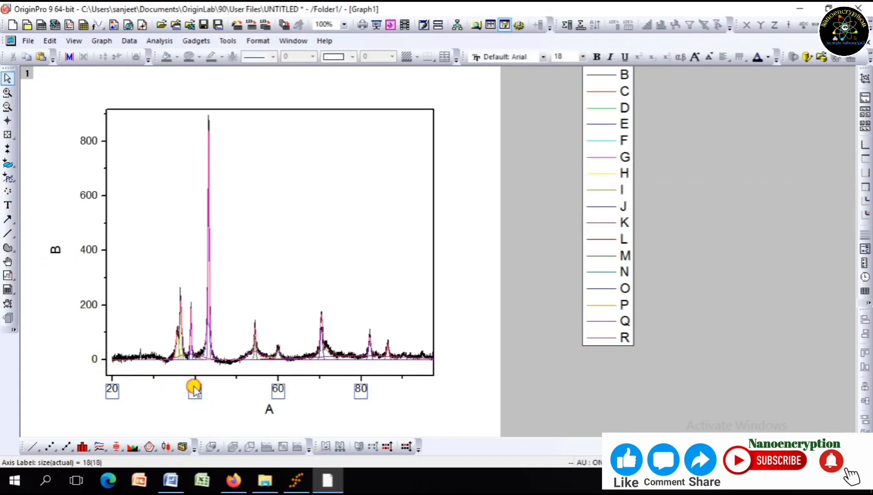
pyautogui.click(328, 152)
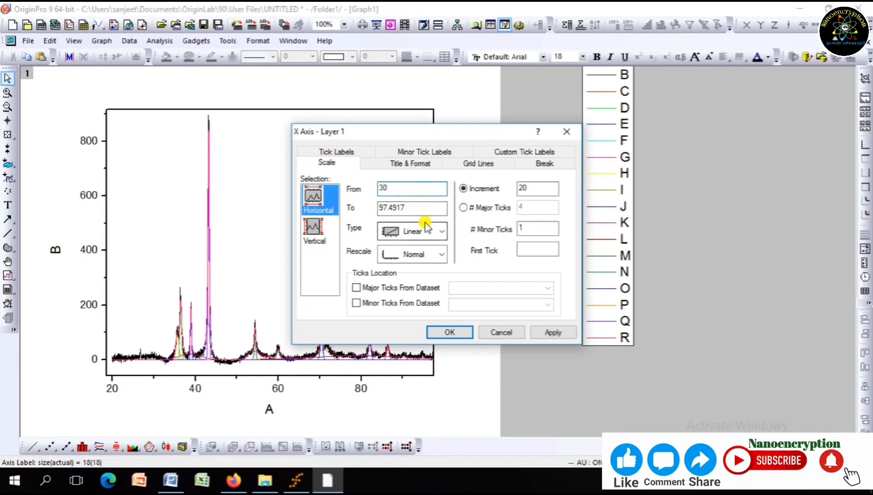
pyautogui.moveTo(407, 208); pyautogui.dragTo(375, 210)
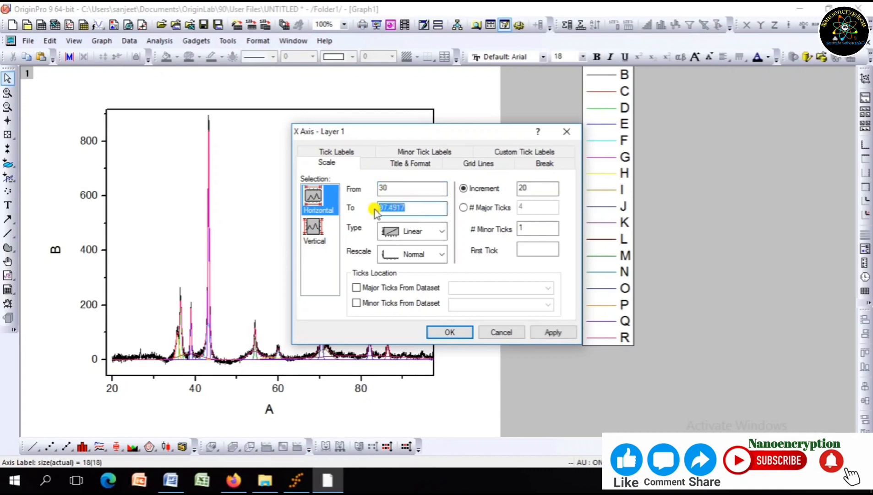
pyautogui.click(447, 333)
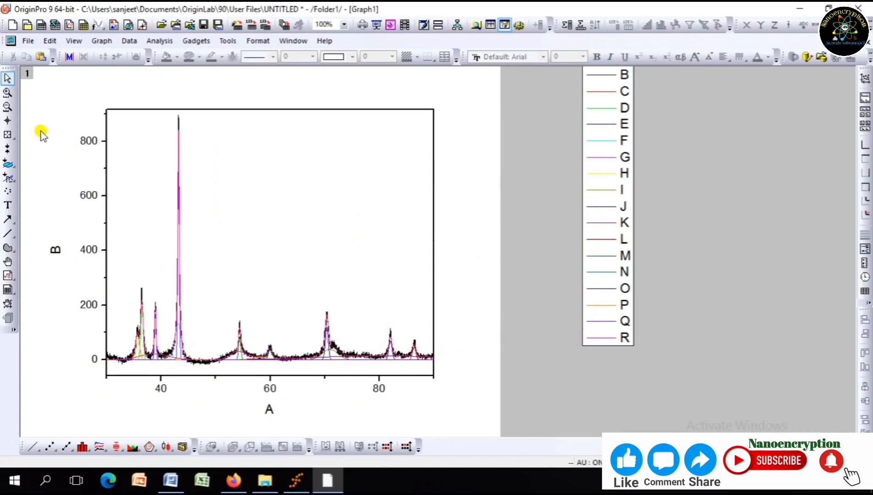
# - Enlarge the graph to the three low-angle peaks between about 34.6 and 39.8 on the X axis
pyautogui.click(6, 93)
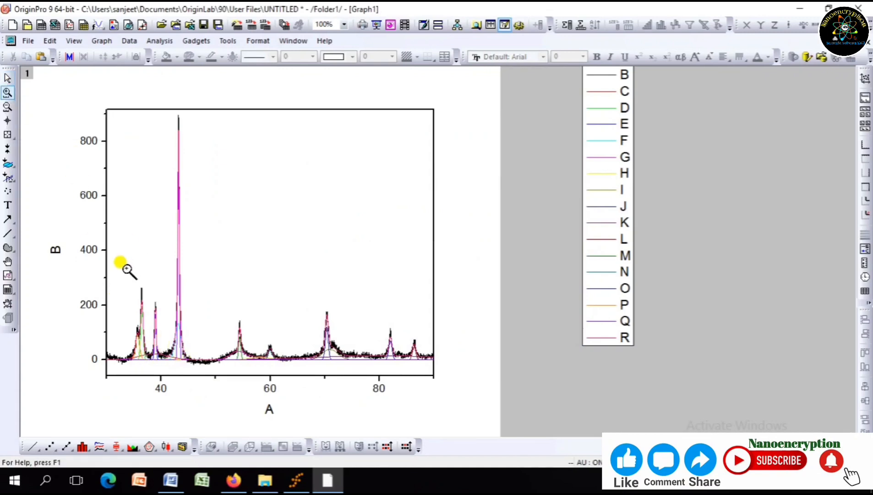
pyautogui.moveTo(125, 269); pyautogui.dragTo(163, 371)
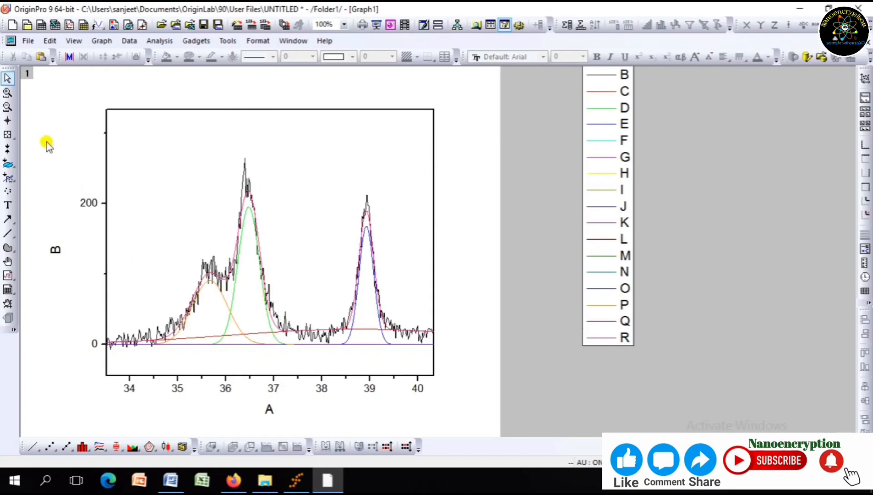
pyautogui.click(7, 92)
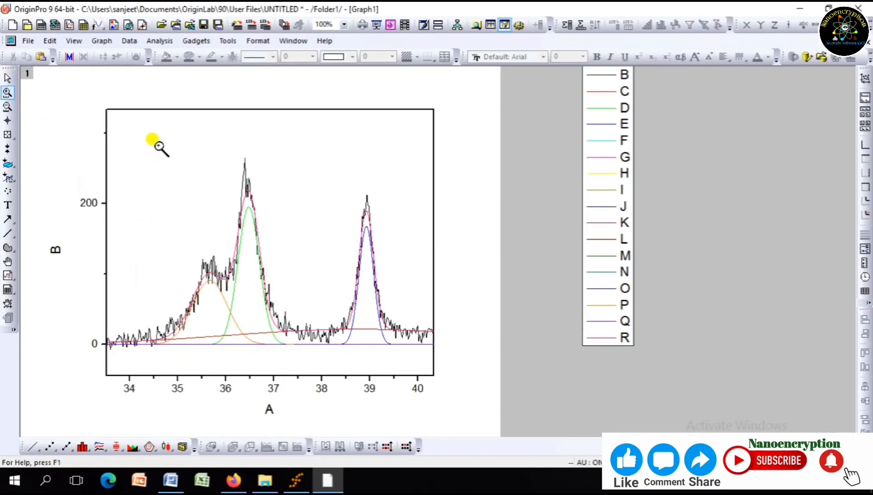
pyautogui.moveTo(156, 146); pyautogui.dragTo(408, 375)
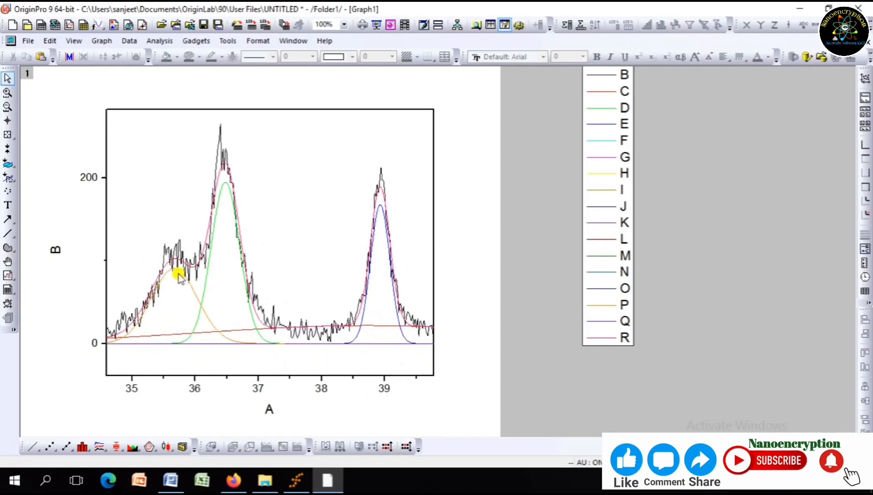
# - Change the edit mode of the plot group to Independent so each curve can be formatted separately
pyautogui.doubleClick(180, 262)
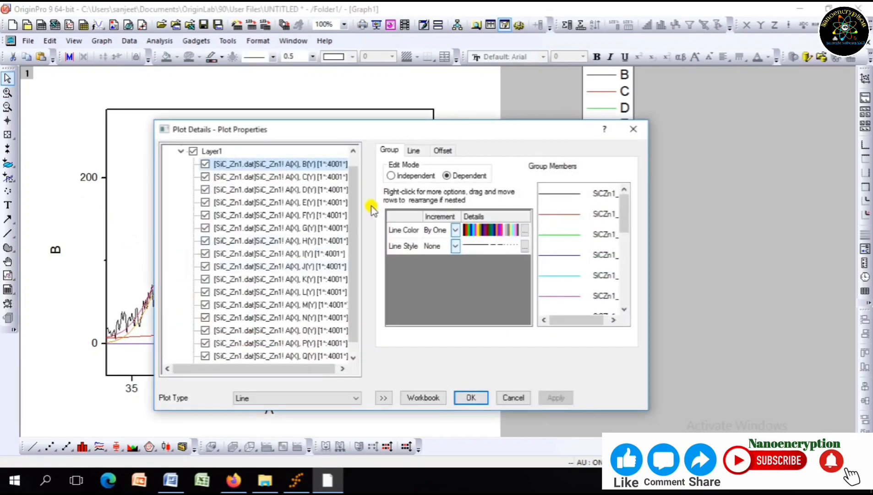
pyautogui.click(633, 130)
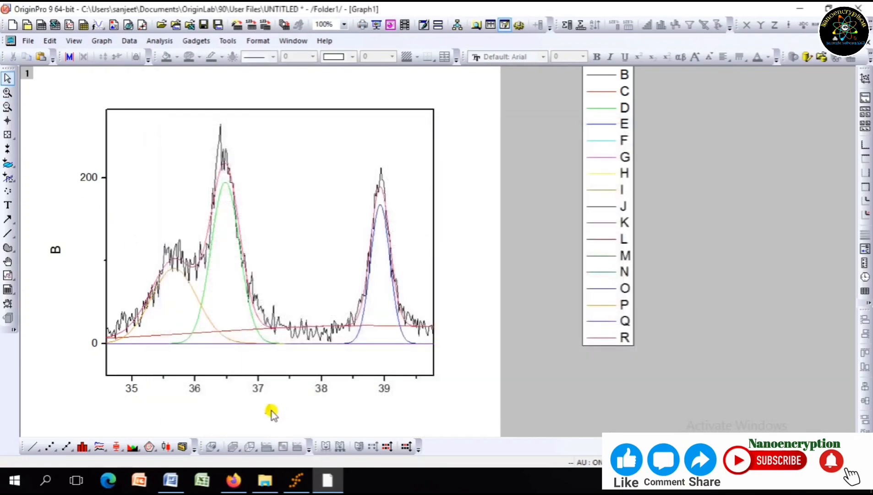
pyautogui.doubleClick(252, 331)
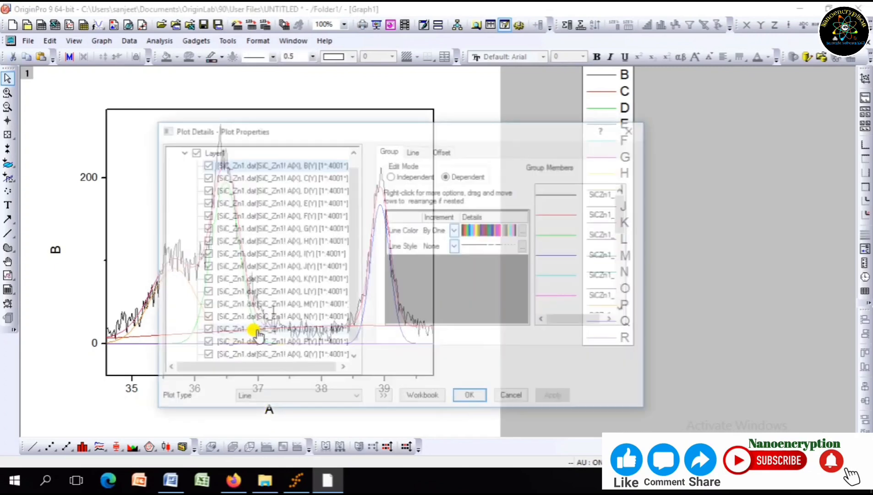
pyautogui.moveTo(333, 129); pyautogui.dragTo(547, 137)
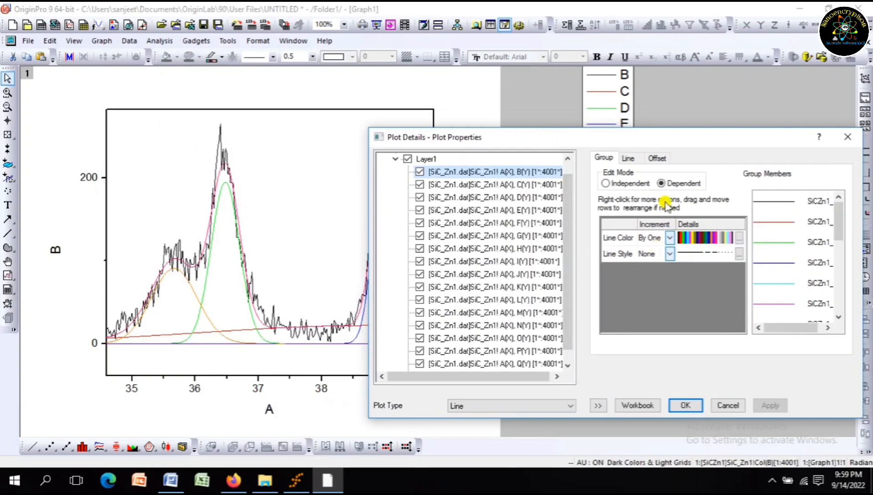
pyautogui.click(626, 184)
pyautogui.click(764, 402)
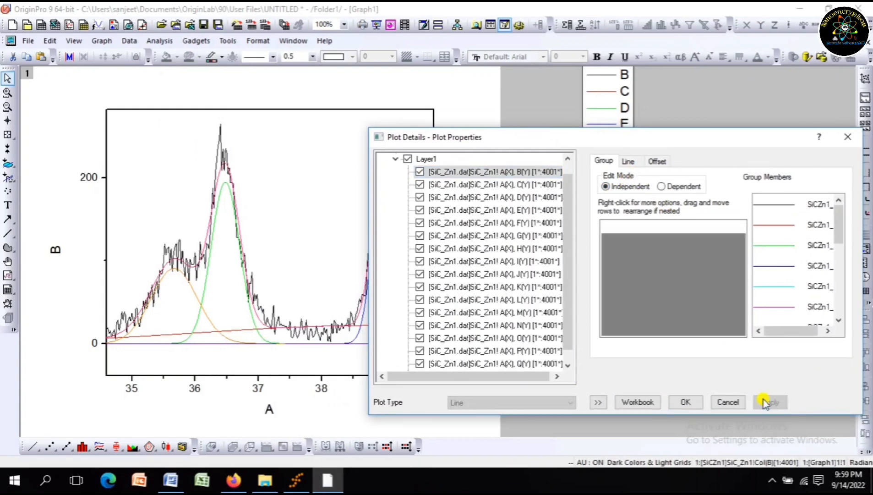
pyautogui.click(685, 402)
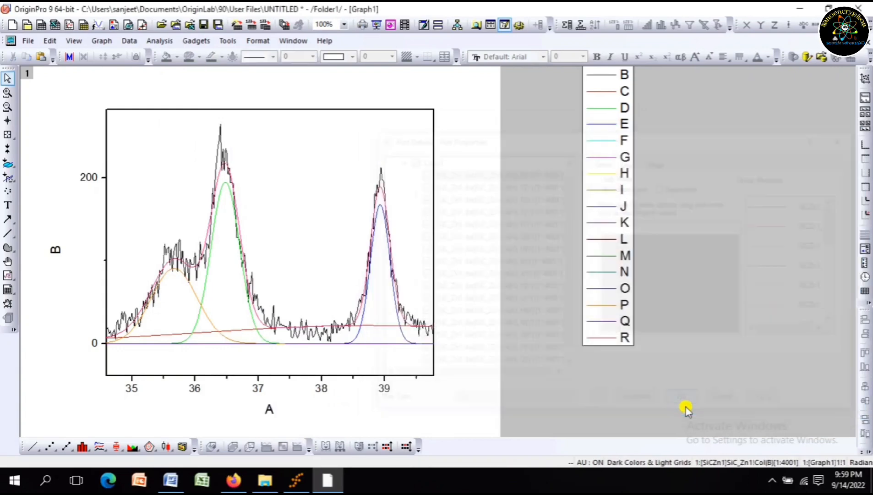
# - Set the line width of the green D component curve to 3
pyautogui.doubleClick(209, 273)
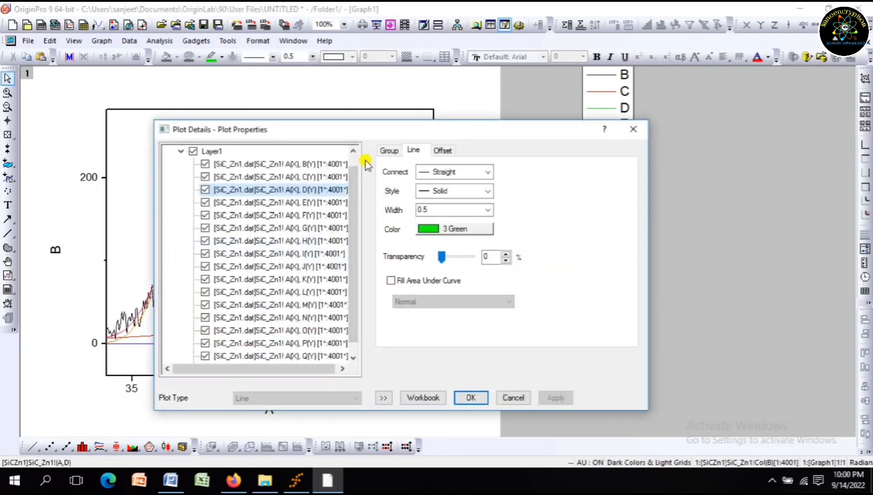
pyautogui.click(487, 210)
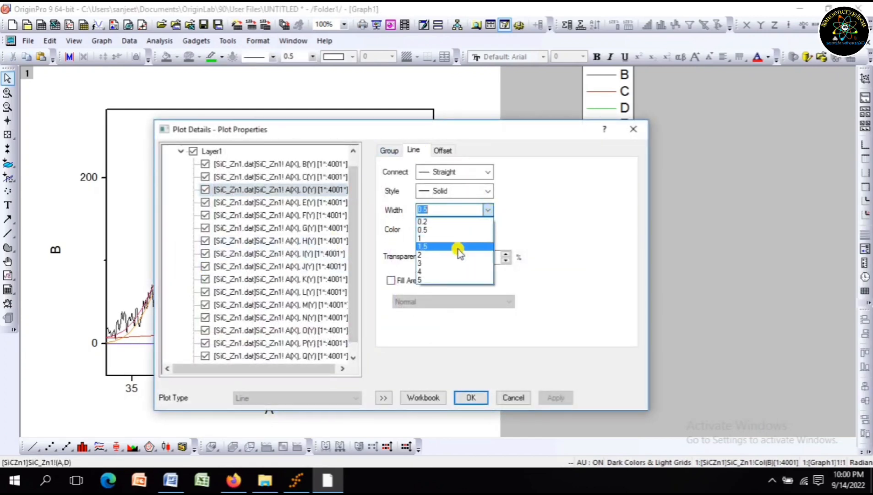
pyautogui.click(439, 263)
pyautogui.click(470, 396)
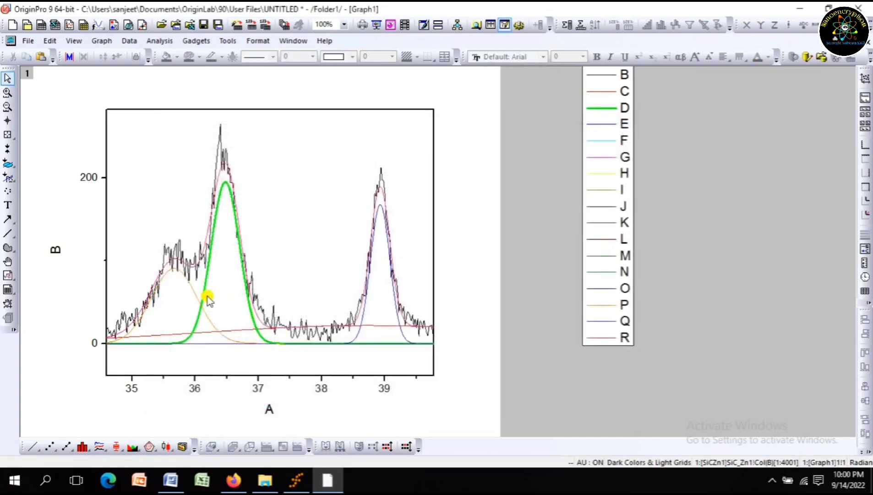
# - Set the line width of the orange P component curve and the pink R total-fit curve to 3
pyautogui.click(196, 297)
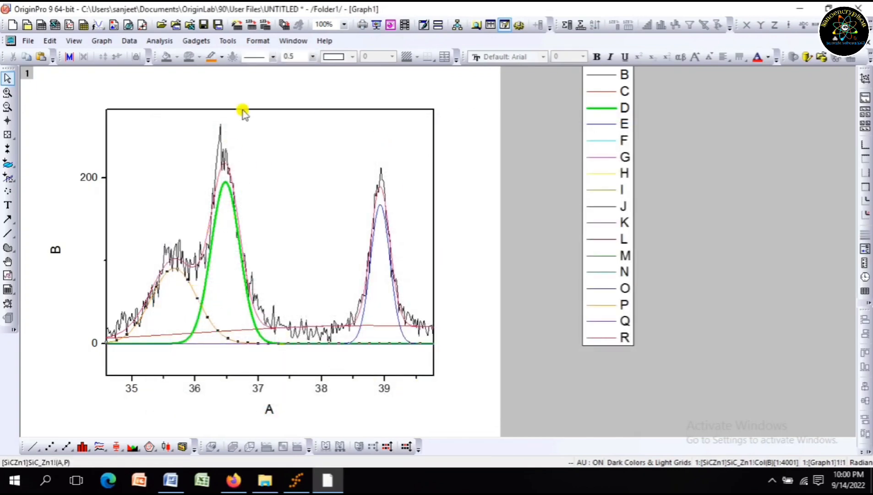
pyautogui.click(312, 57)
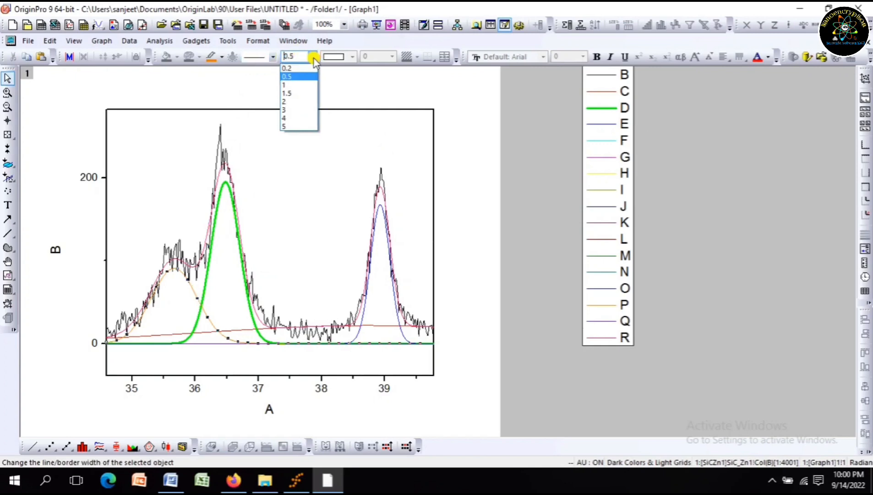
pyautogui.click(293, 110)
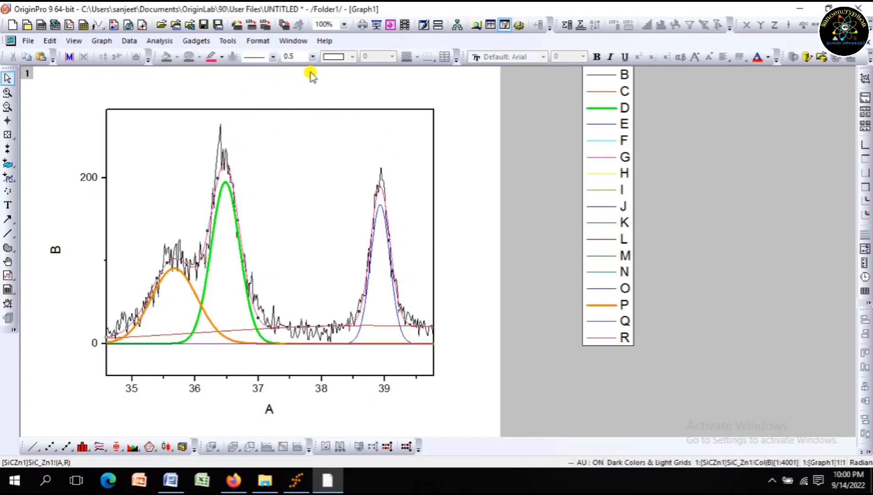
pyautogui.click(312, 56)
pyautogui.click(291, 112)
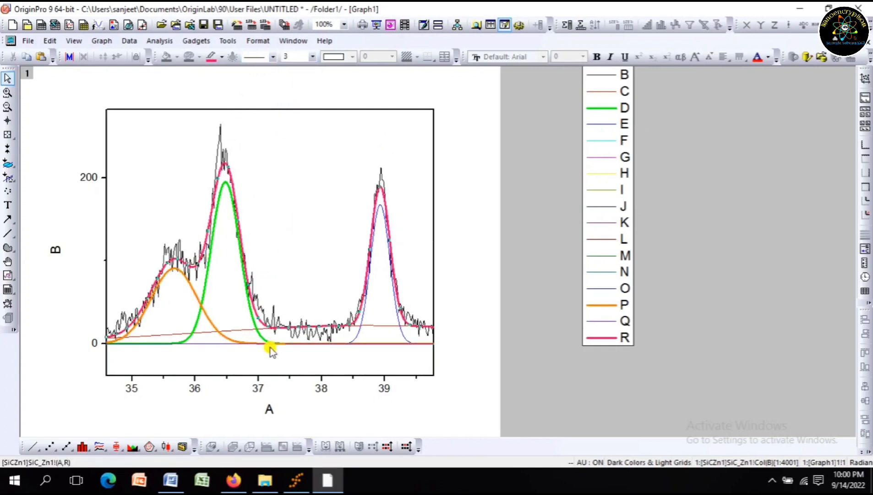
# - Hide the red C baseline curve from the graph layer
pyautogui.doubleClick(247, 330)
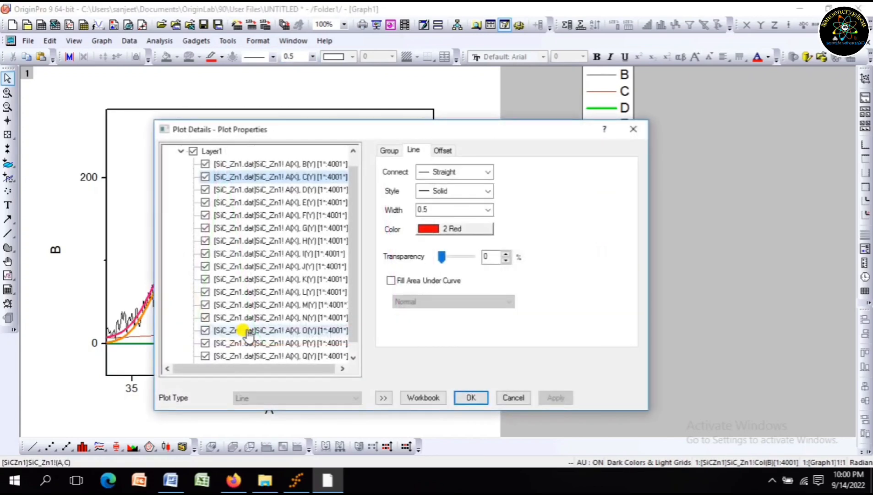
pyautogui.click(204, 177)
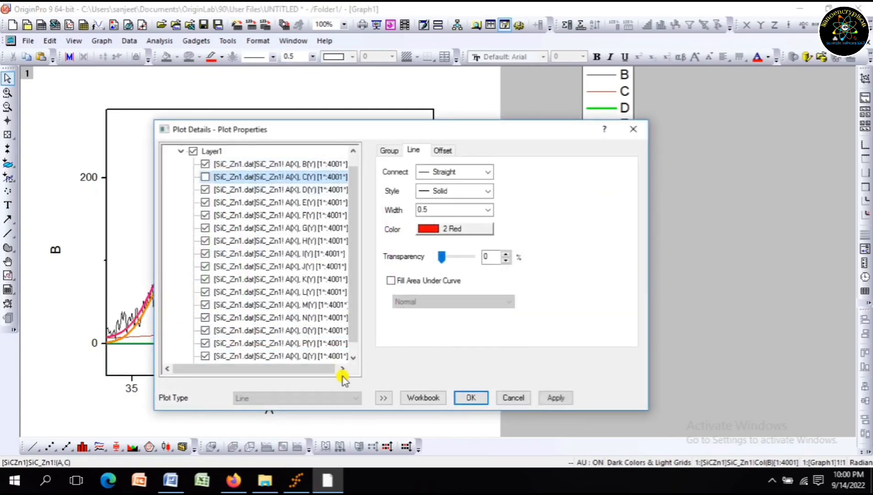
pyautogui.click(466, 397)
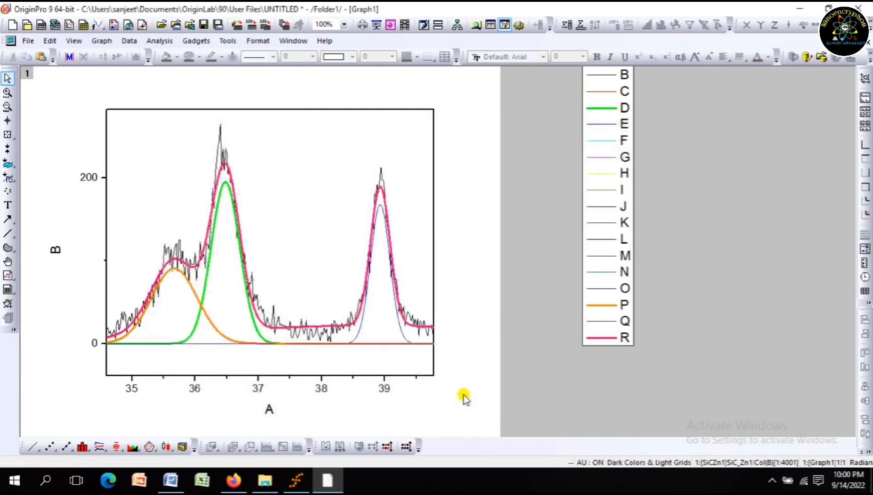
# - Try to set the line width of the flat Q curve and the blue E peak curve to 3
pyautogui.click(225, 343)
pyautogui.click(312, 56)
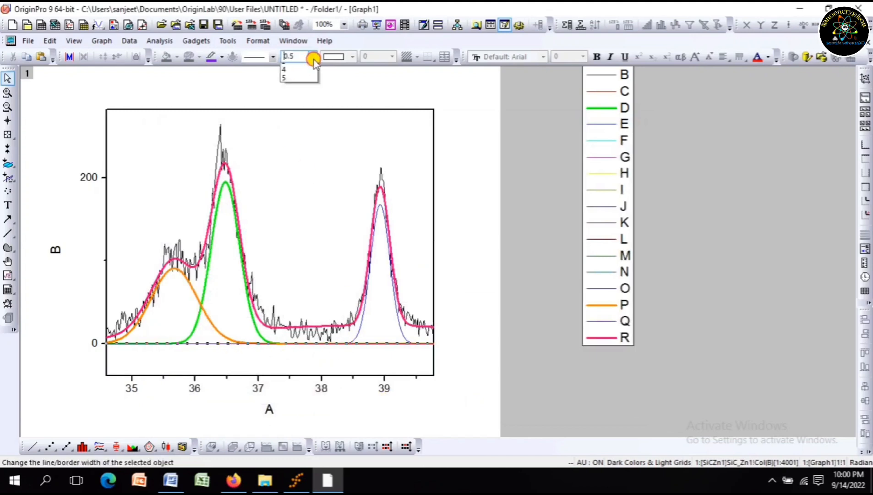
pyautogui.click(289, 110)
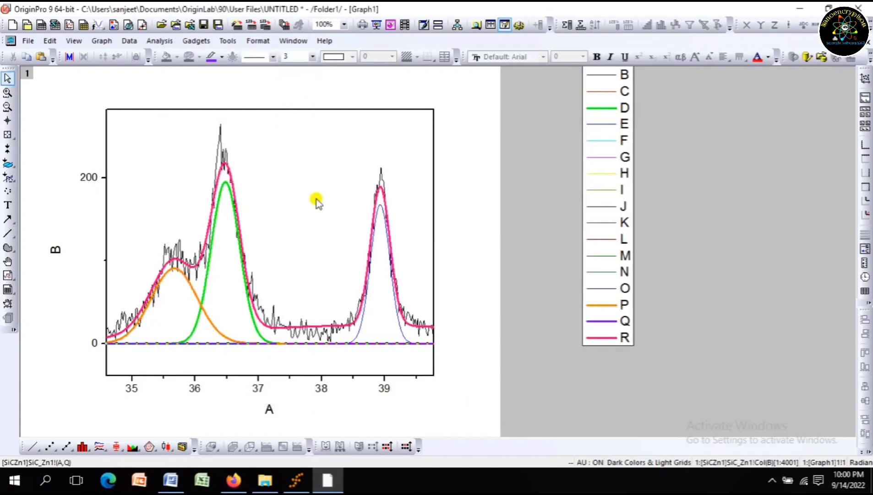
pyautogui.click(360, 333)
pyautogui.click(313, 57)
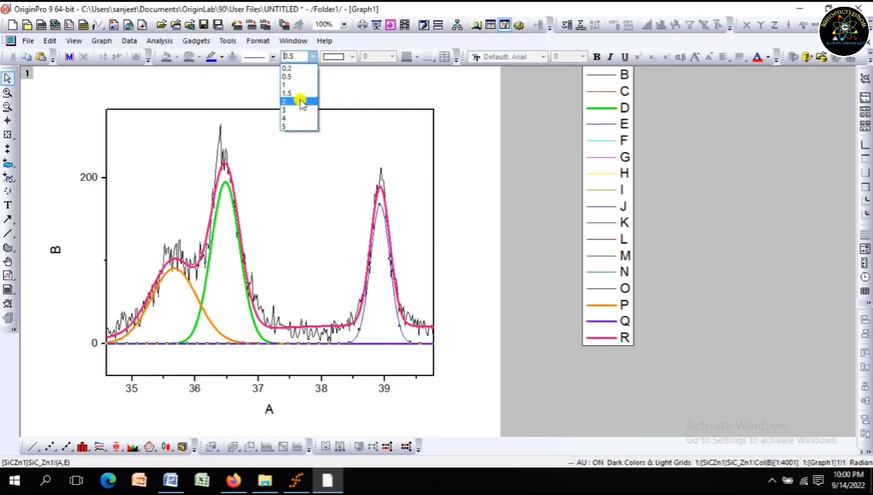
pyautogui.click(292, 110)
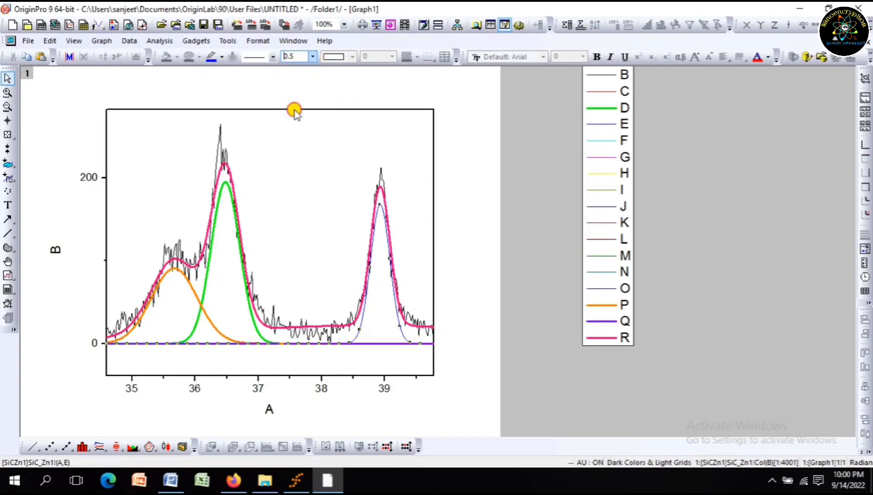
# - Set the line width of the blue E component curve under the peak near x = 39 to 3
pyautogui.doubleClick(225, 158)
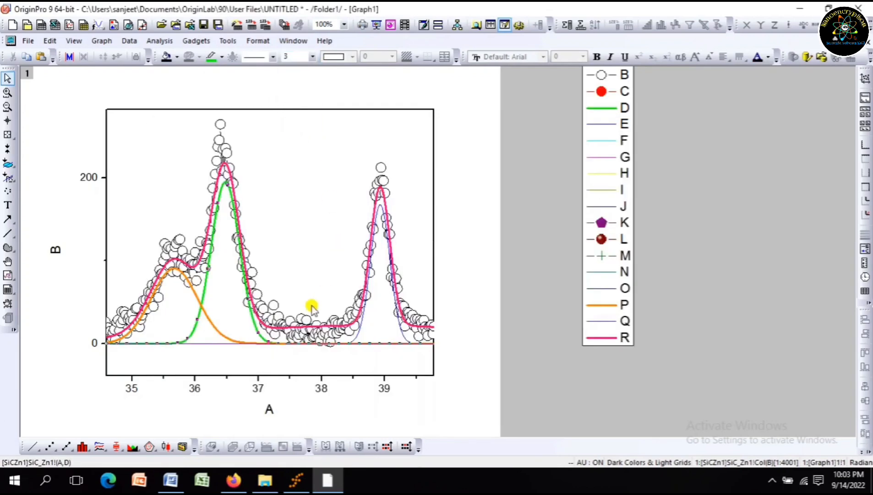
pyautogui.click(312, 56)
pyautogui.click(296, 109)
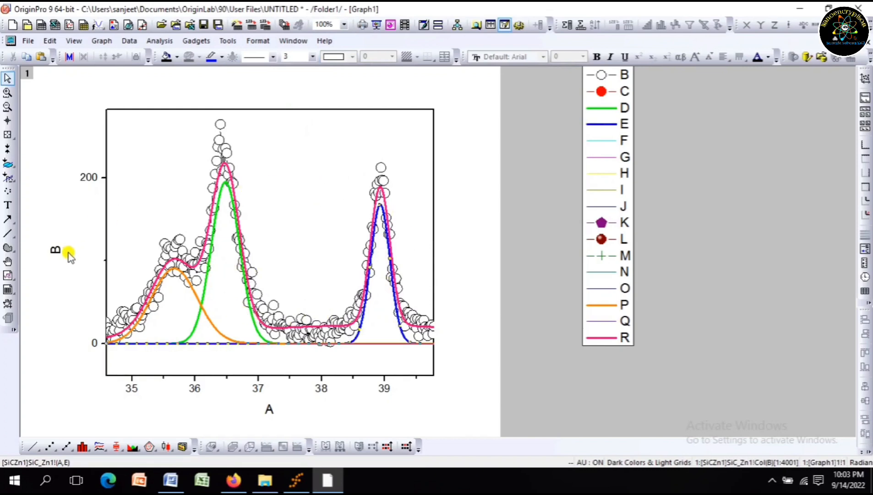
# - Set the symbol edge thickness of the open-circle B data to 10
pyautogui.doubleClick(179, 241)
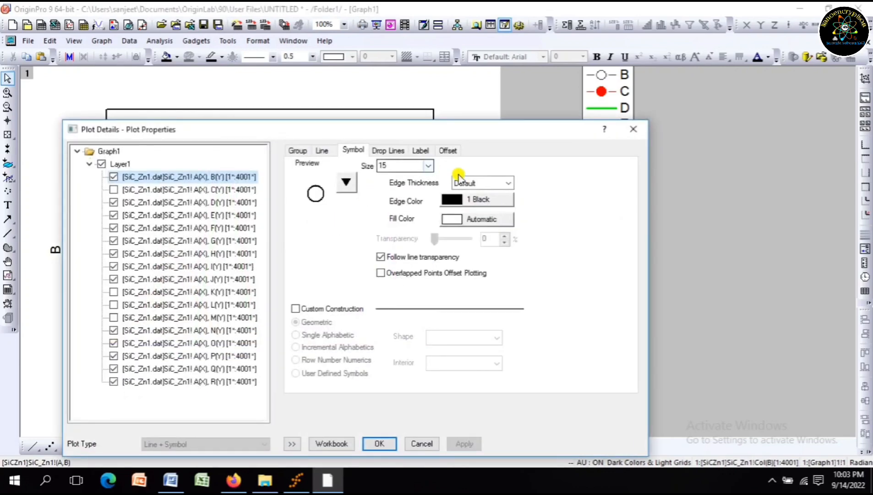
pyautogui.click(507, 182)
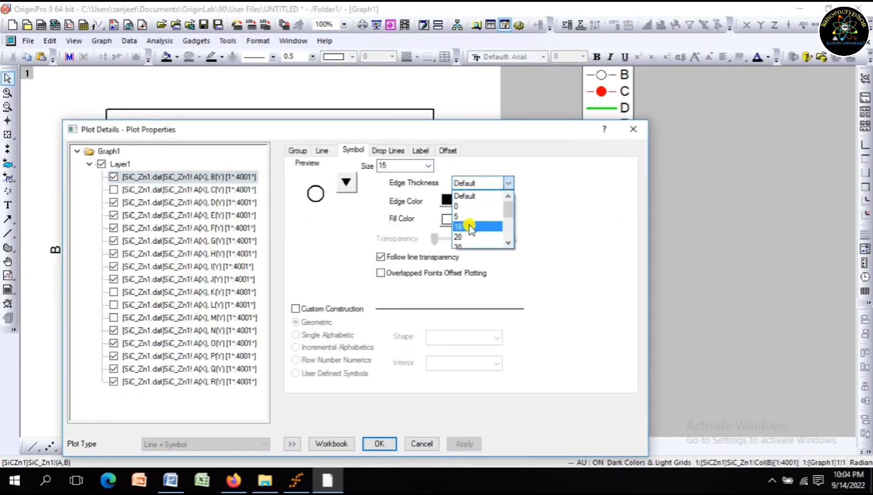
pyautogui.click(471, 226)
pyautogui.click(379, 443)
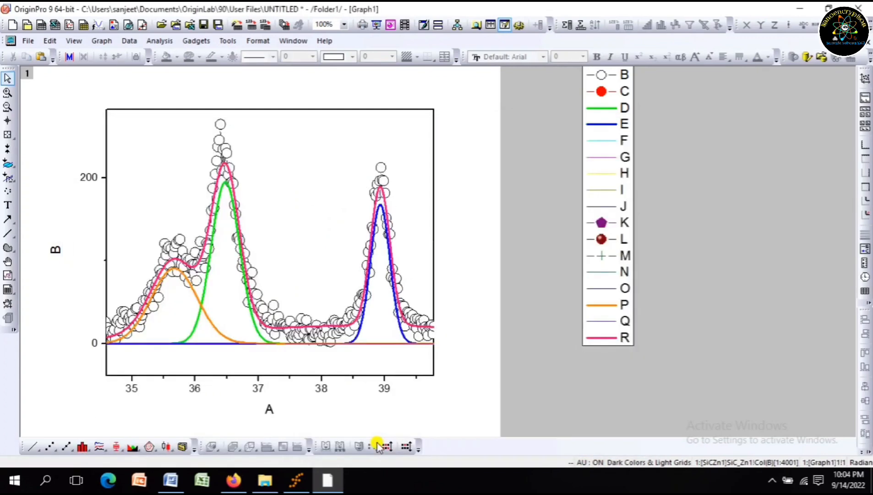
# - Set the symbol edge thickness of the open-circle B data to 20
pyautogui.doubleClick(179, 242)
pyautogui.click(508, 184)
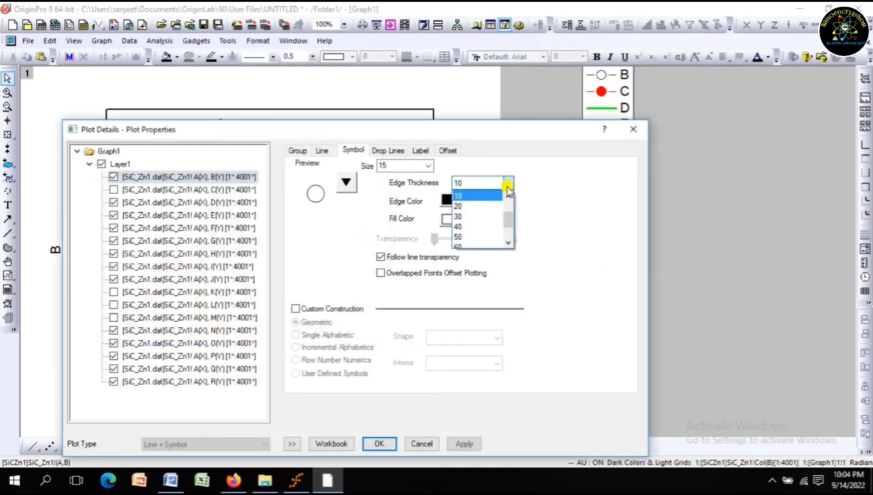
pyautogui.click(469, 217)
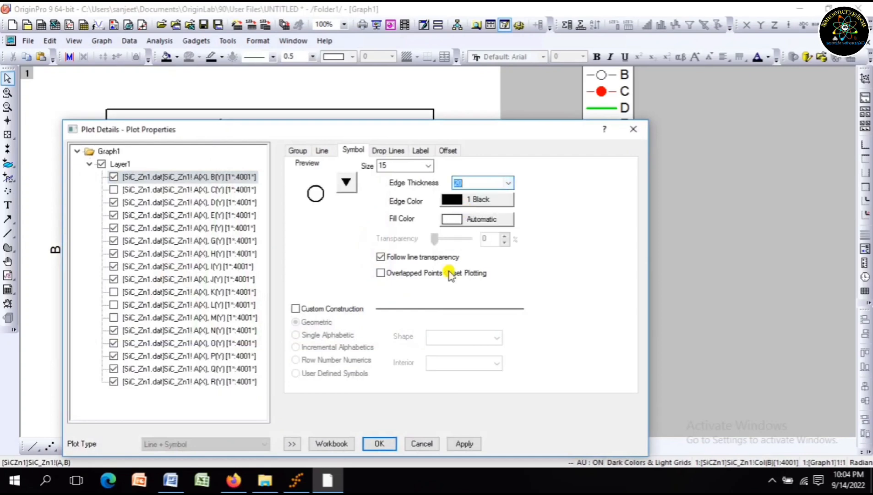
pyautogui.click(377, 443)
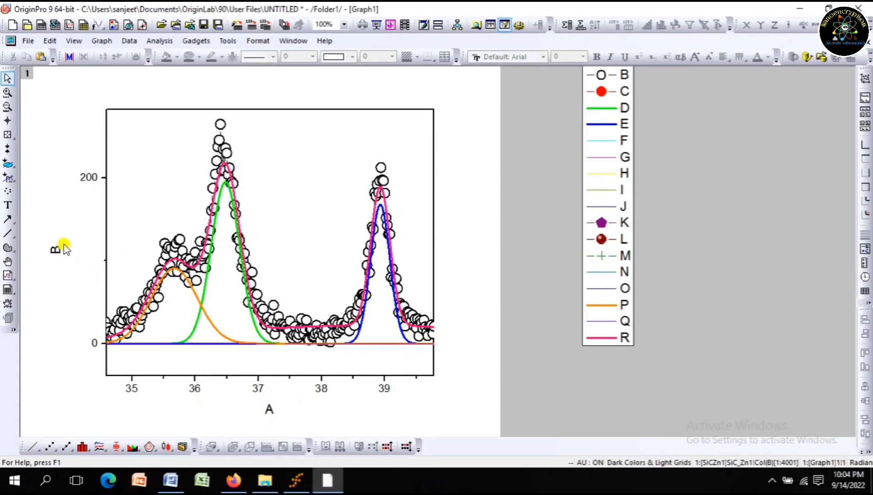
# - Set the major tick increment of the Y axis to 100
pyautogui.doubleClick(87, 177)
pyautogui.click(340, 151)
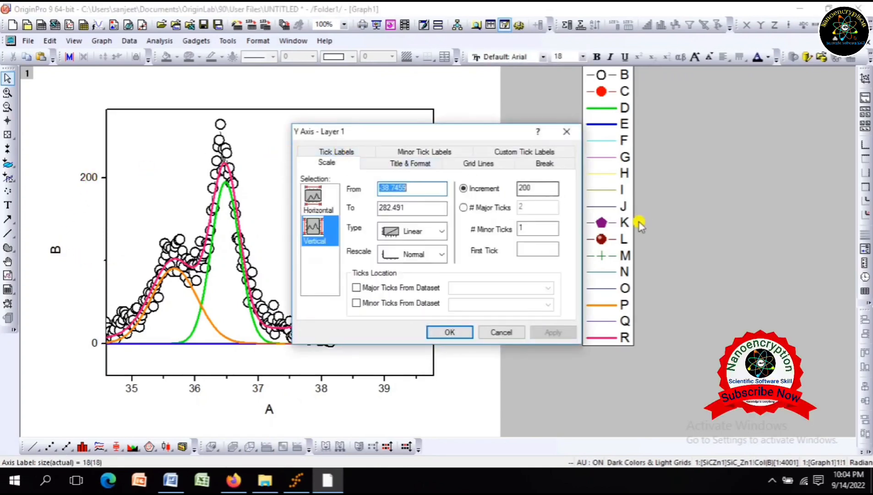
pyautogui.press('BackSpace')
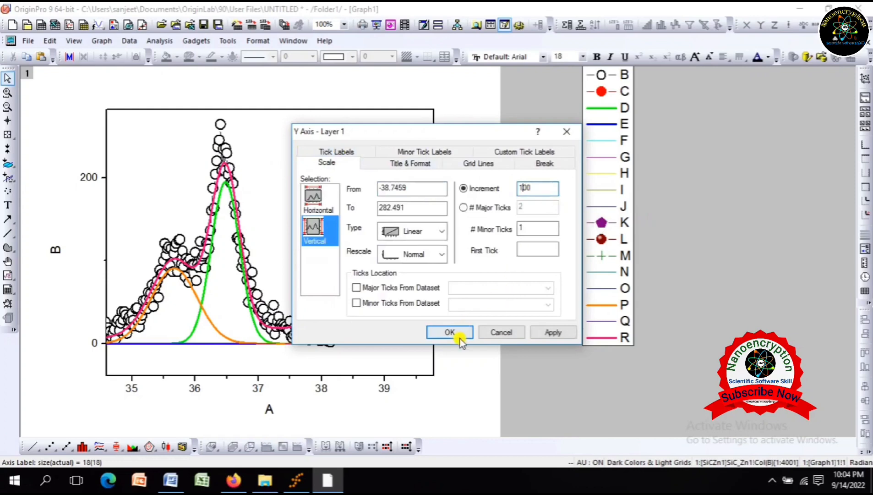
pyautogui.click(439, 332)
# - Set the major tick increment of the Y axis to 50
pyautogui.doubleClick(88, 258)
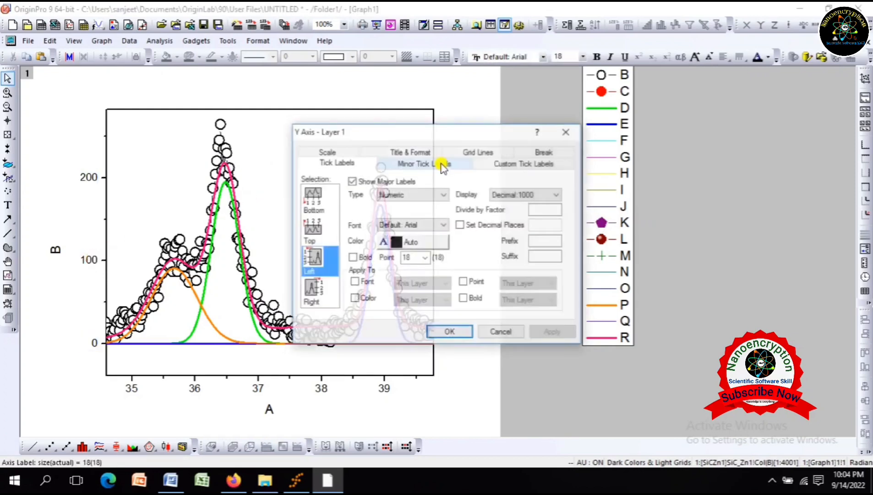
pyautogui.click(326, 151)
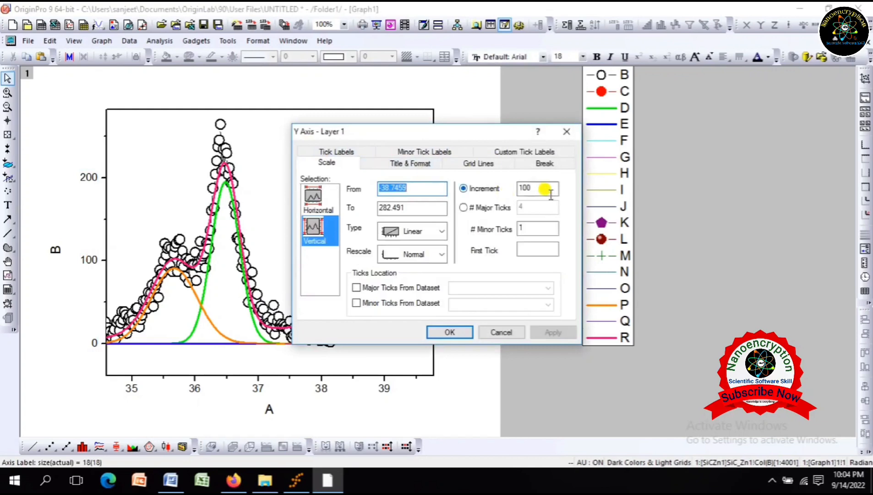
pyautogui.click(524, 188)
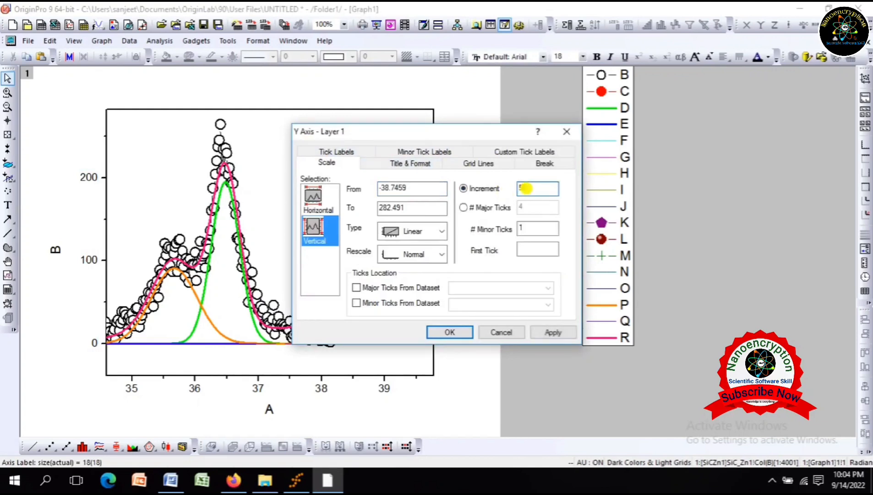
pyautogui.write('50')
pyautogui.click(447, 331)
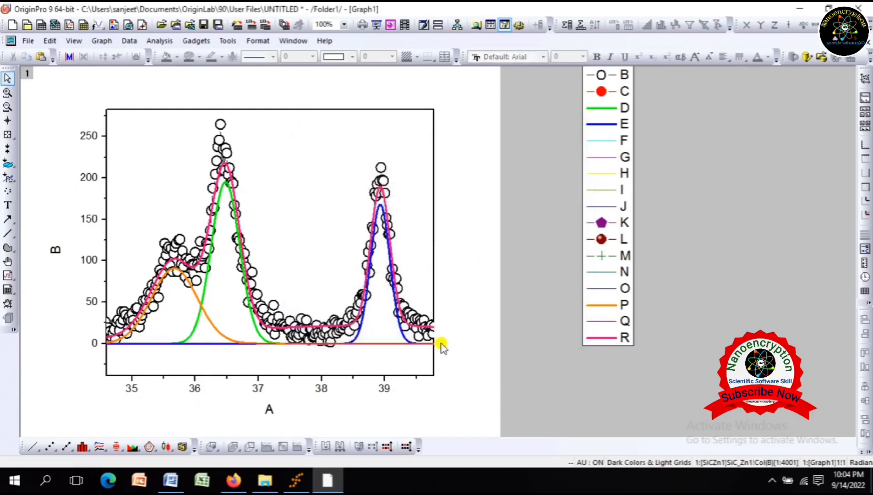
# - Check the range and tick increment in the X axis scale settings
pyautogui.doubleClick(259, 388)
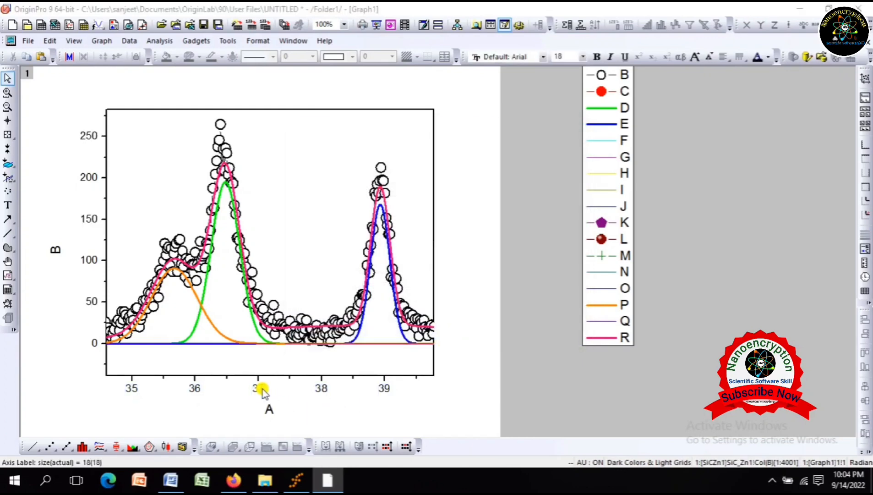
pyautogui.click(328, 152)
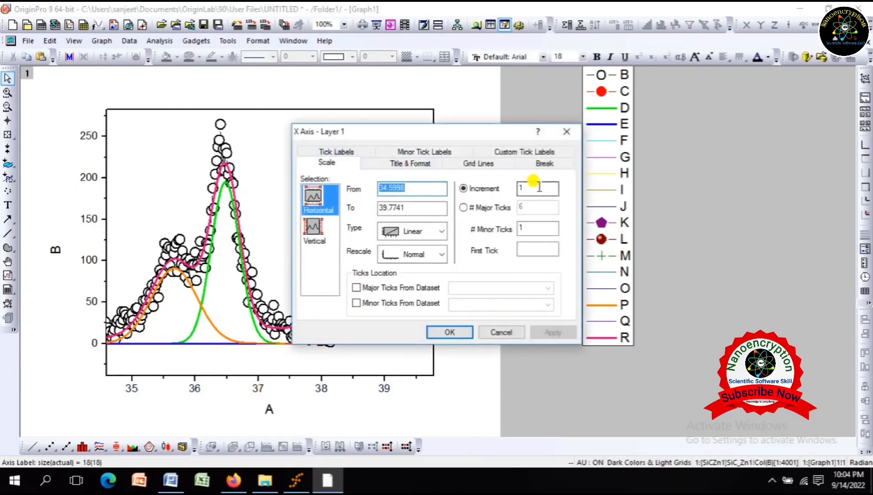
pyautogui.click(458, 331)
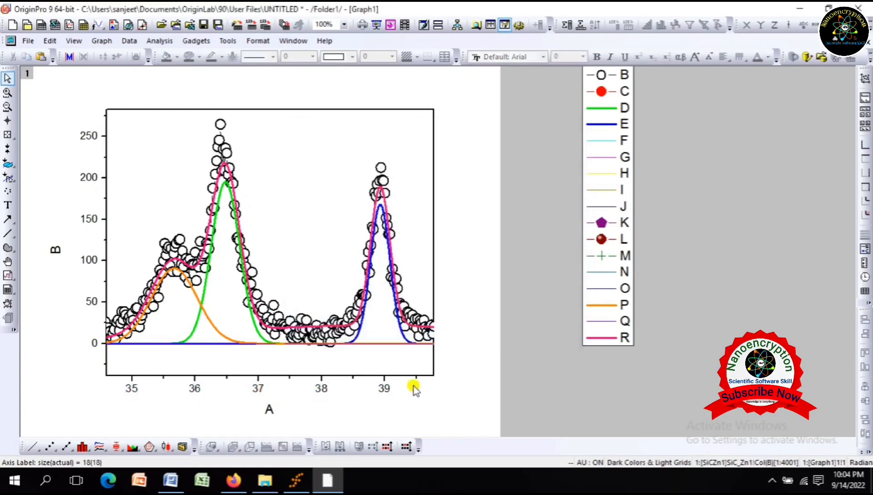
# - Make the tick labels of both the X axis and the Y axis bold
pyautogui.doubleClick(380, 390)
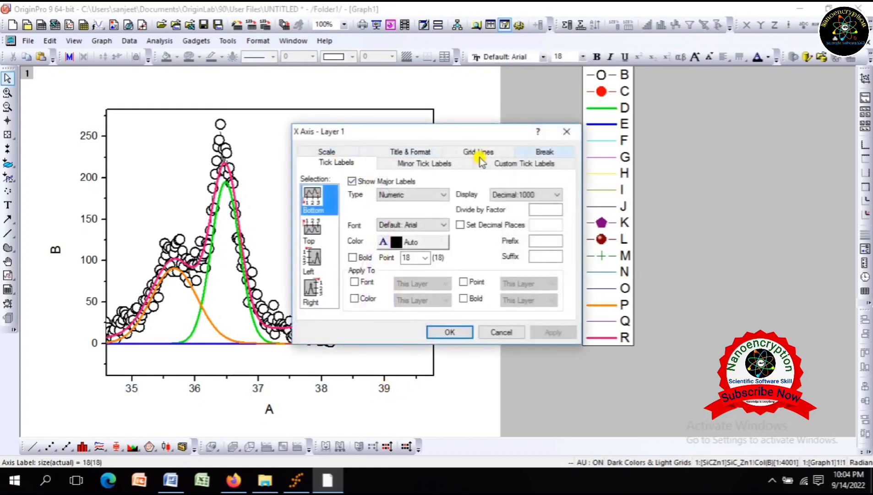
pyautogui.click(566, 132)
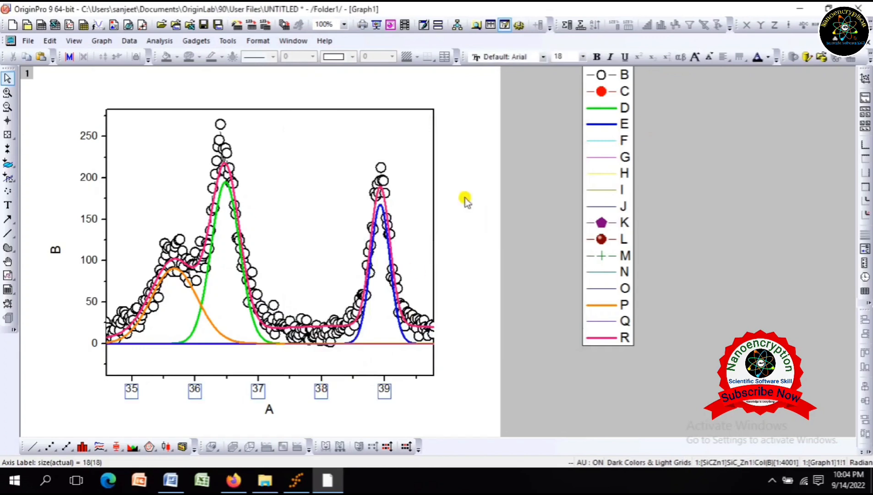
pyautogui.click(596, 56)
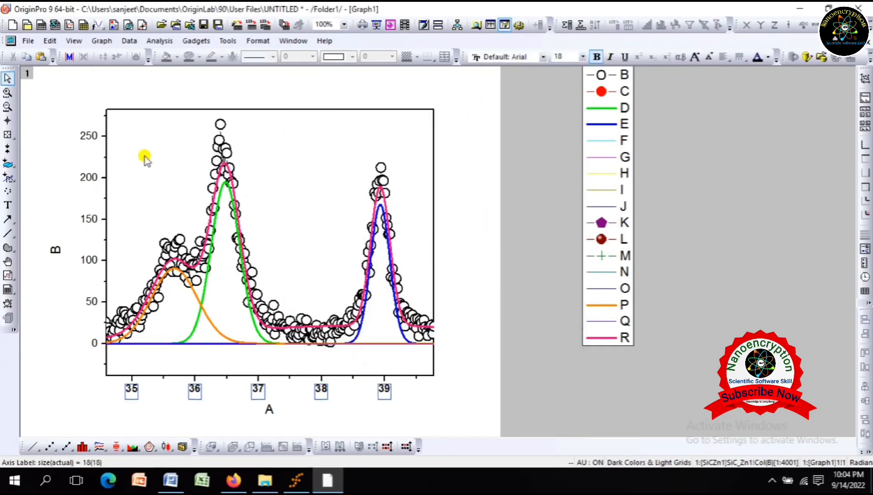
pyautogui.click(83, 188)
pyautogui.click(596, 56)
pyautogui.click(524, 173)
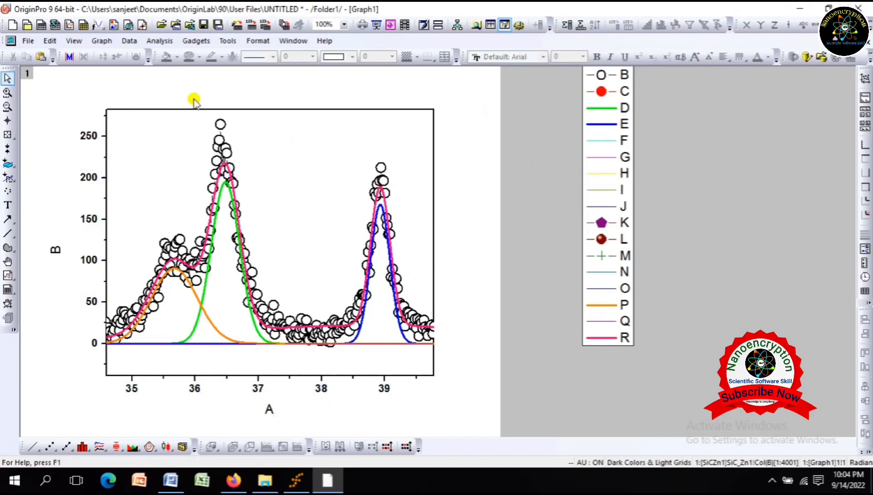
# - Export the active graph page to the Desktop as a JPG image named SiC_Zn
pyautogui.click(28, 41)
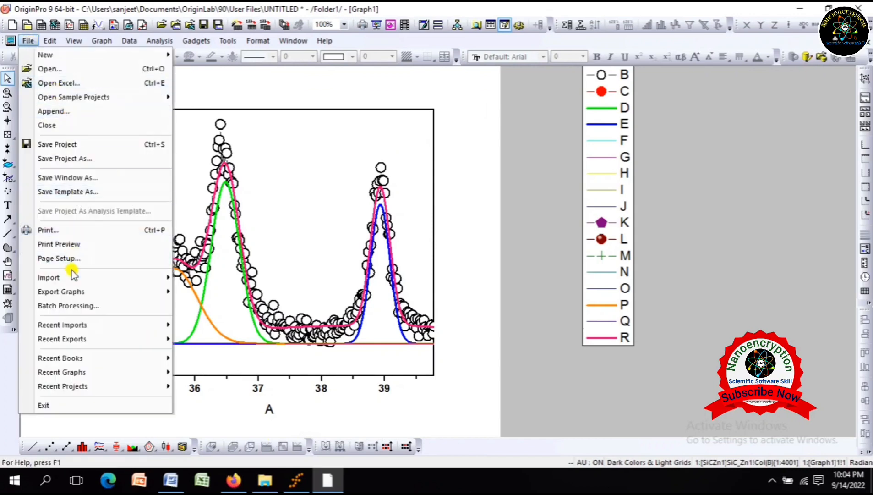
pyautogui.moveTo(80, 292)
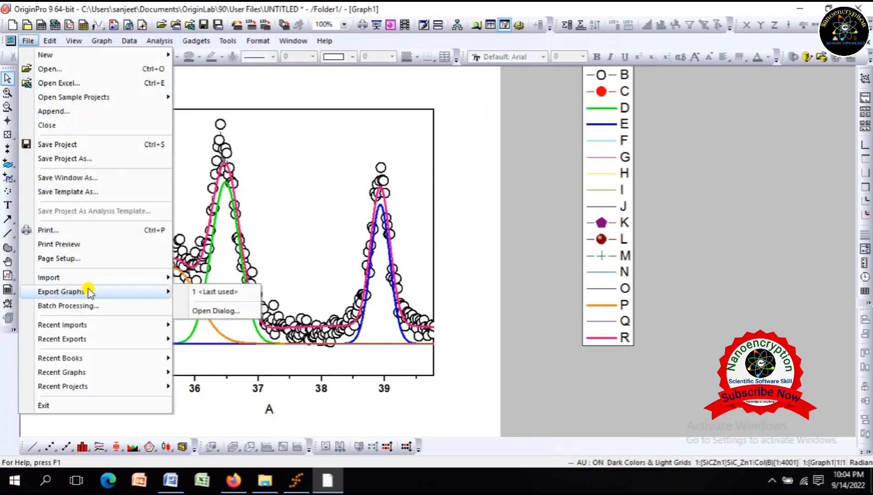
pyautogui.click(218, 310)
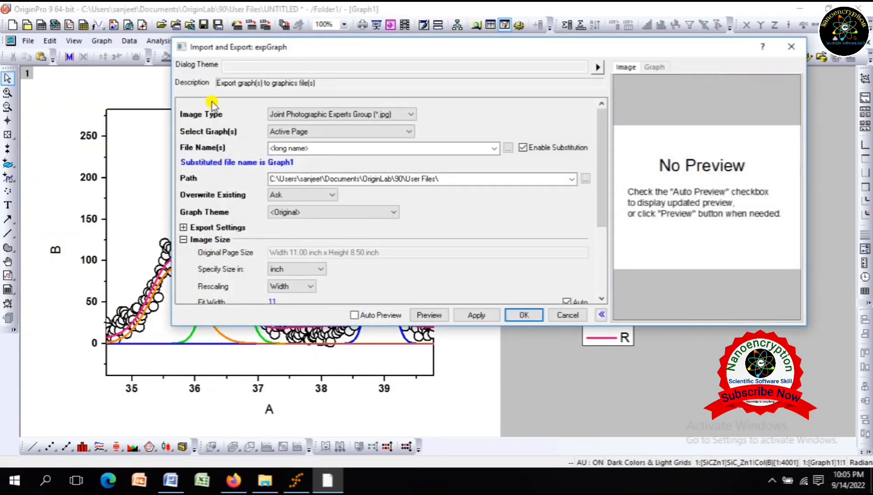
pyautogui.click(508, 147)
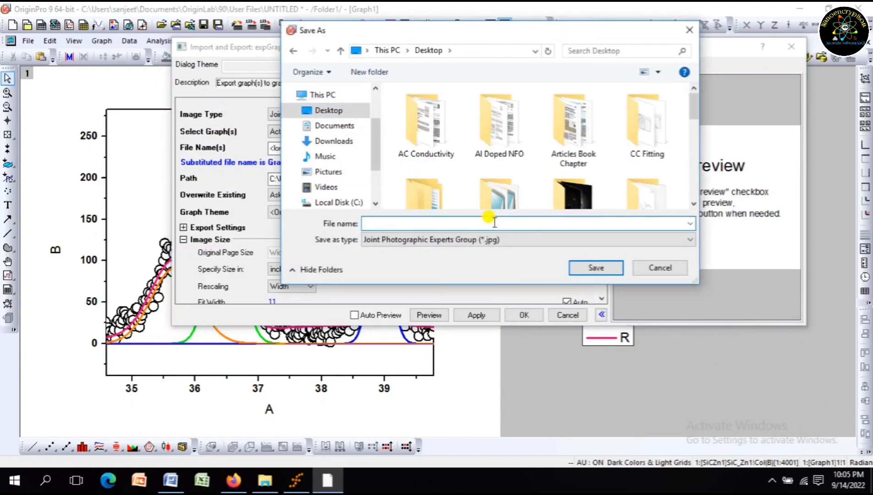
pyautogui.write('s')
pyautogui.click(431, 235)
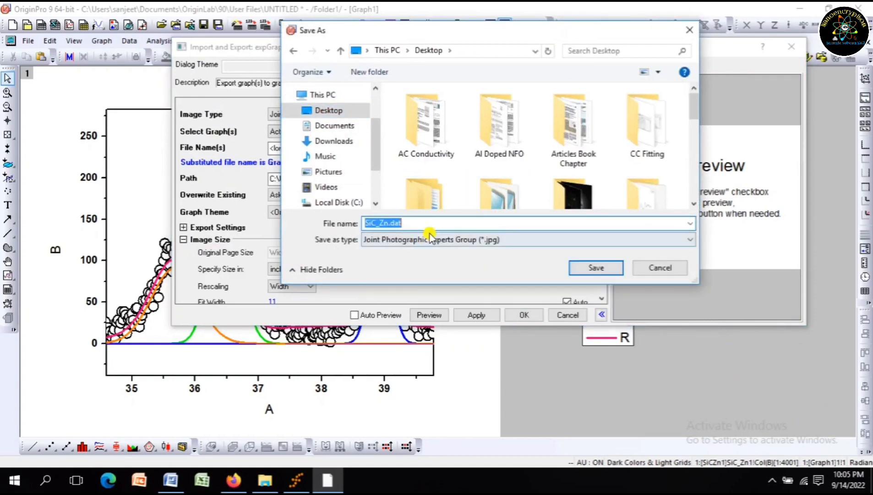
pyautogui.click(435, 222)
pyautogui.press('BackSpace')
pyautogui.press('BackSpace')
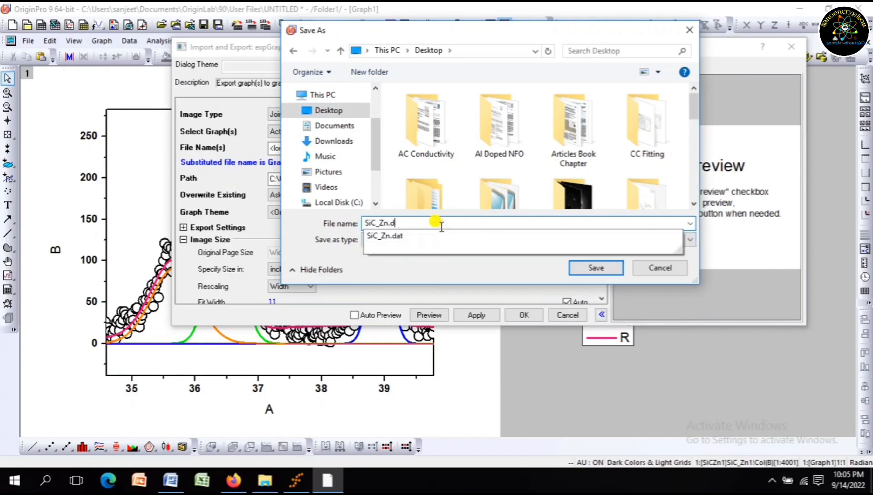
pyautogui.press('BackSpace')
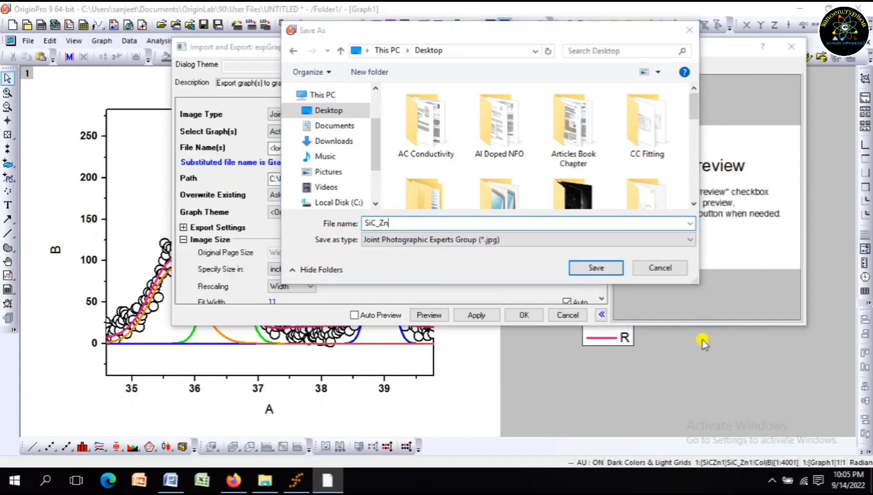
pyautogui.click(610, 267)
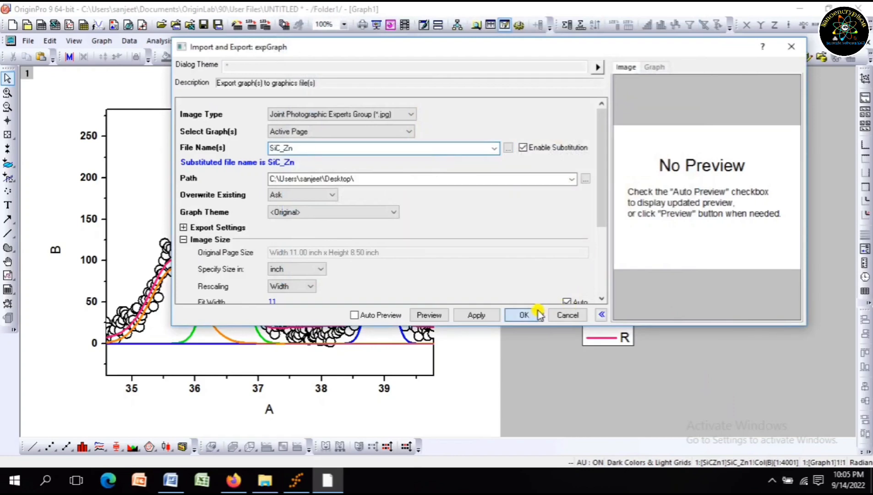
pyautogui.click(531, 315)
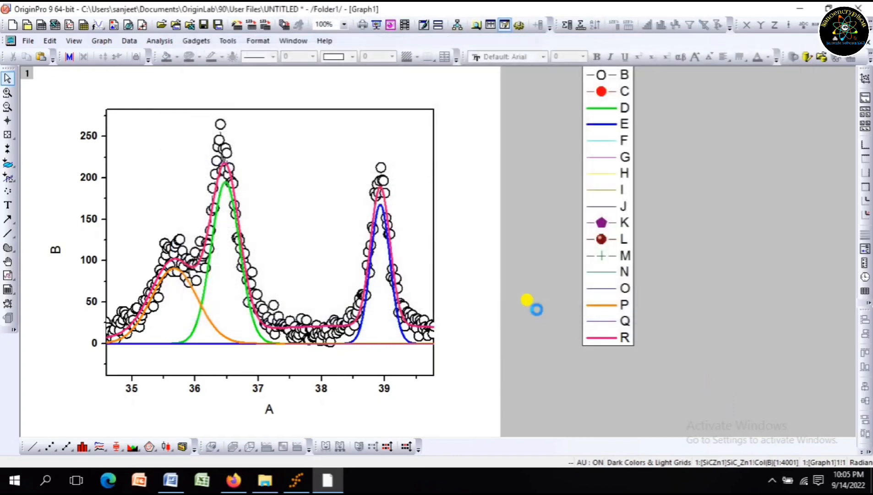
# - Open the exported SiC_Zn image from the desktop and inspect the plotted curves up close
pyautogui.click(205, 25)
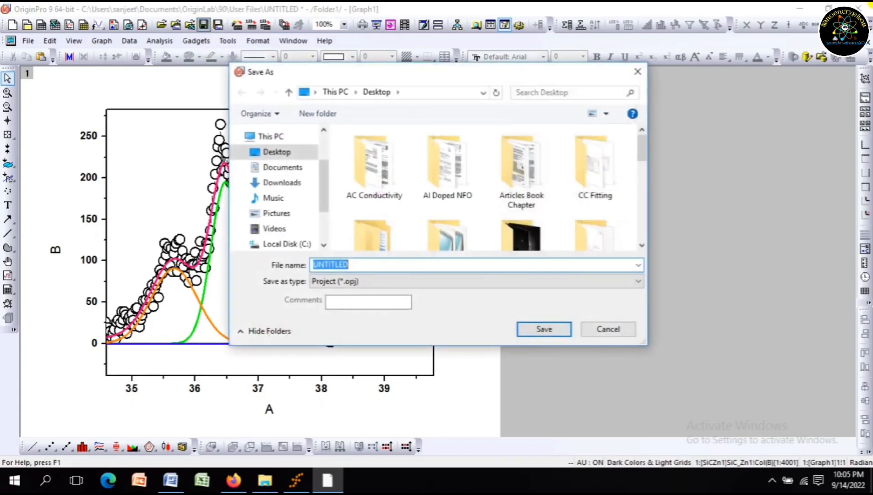
pyautogui.click(637, 71)
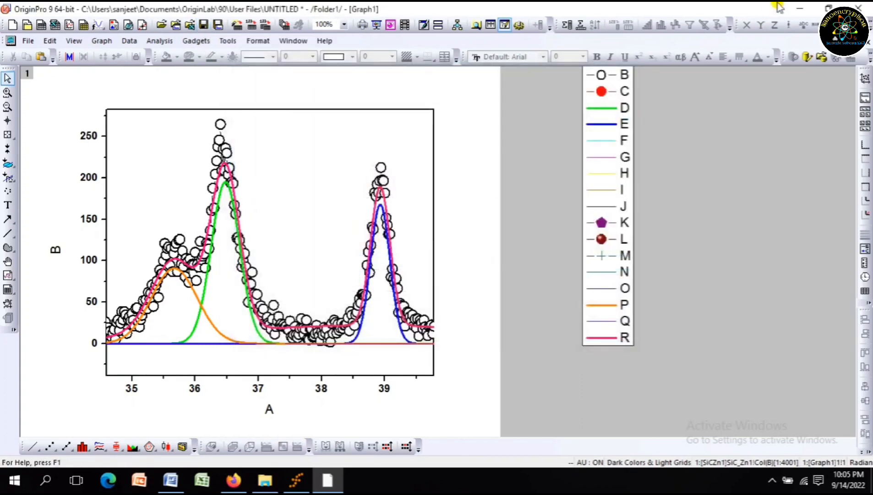
pyautogui.click(799, 8)
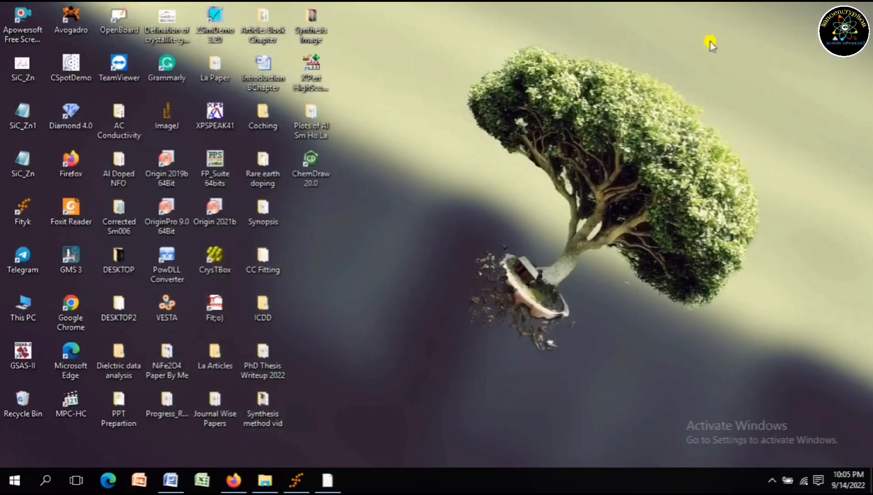
pyautogui.rightClick(425, 210)
pyautogui.click(461, 243)
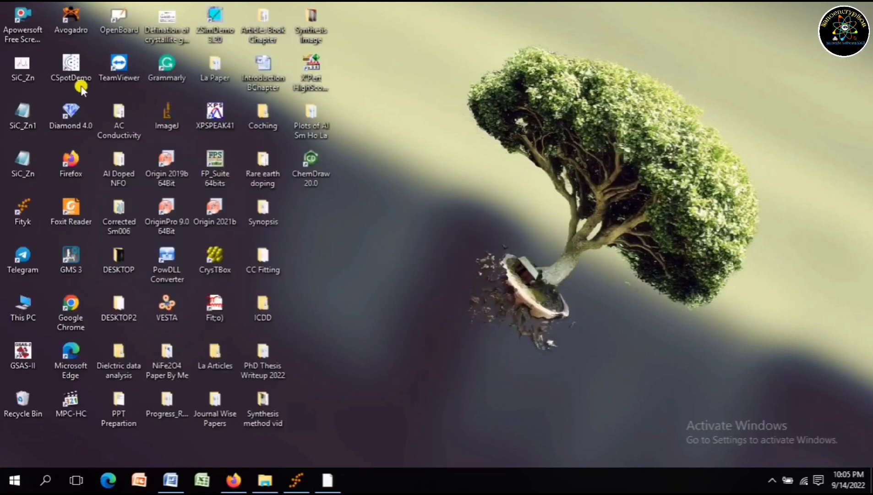
pyautogui.doubleClick(25, 66)
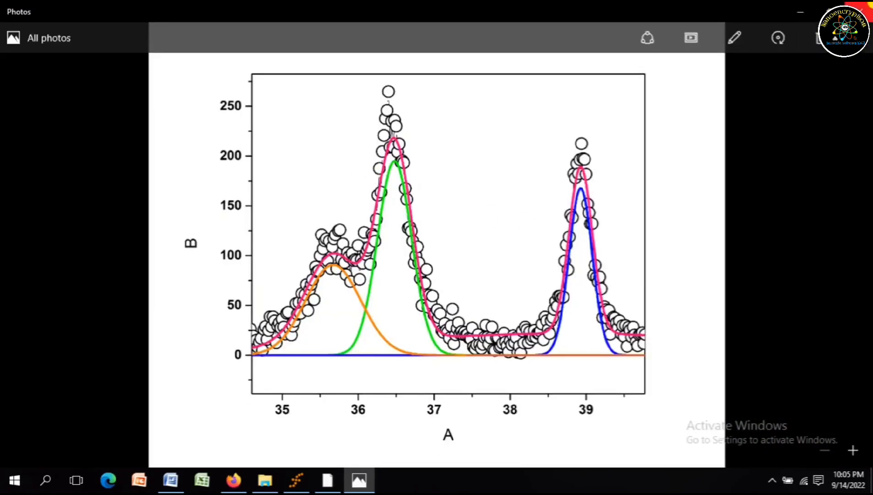
pyautogui.doubleClick(543, 261)
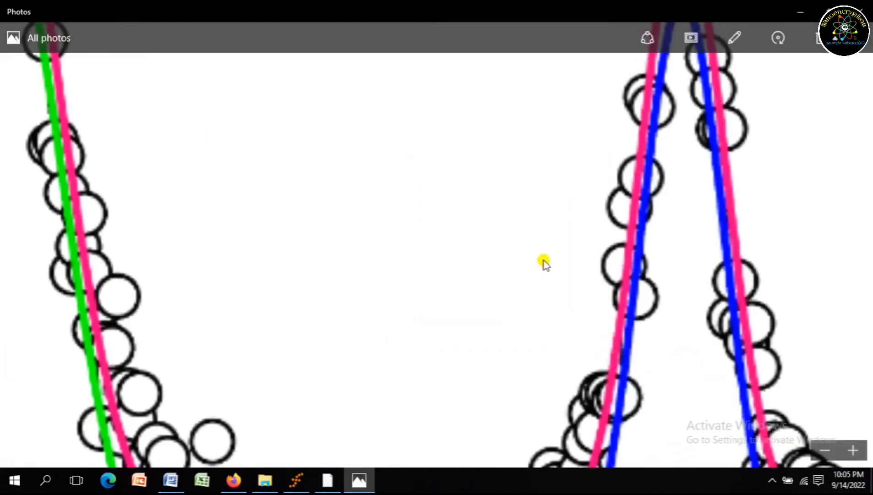
pyautogui.doubleClick(543, 261)
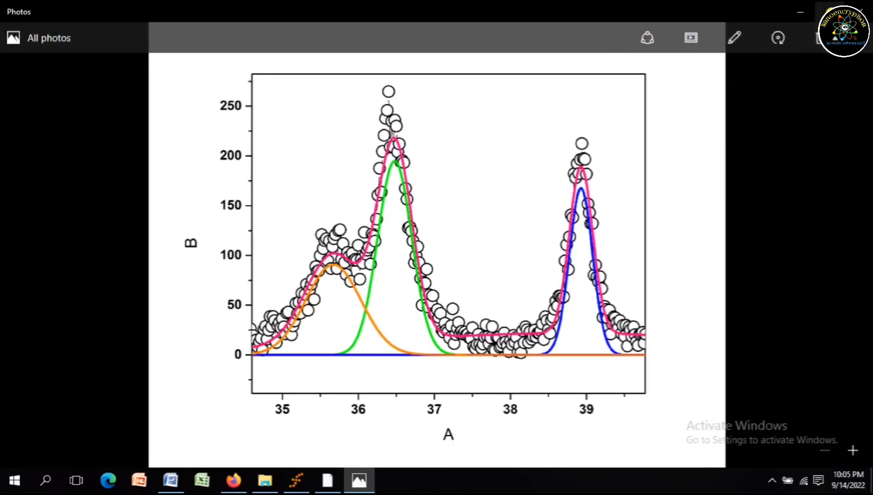
pyautogui.click(861, 10)
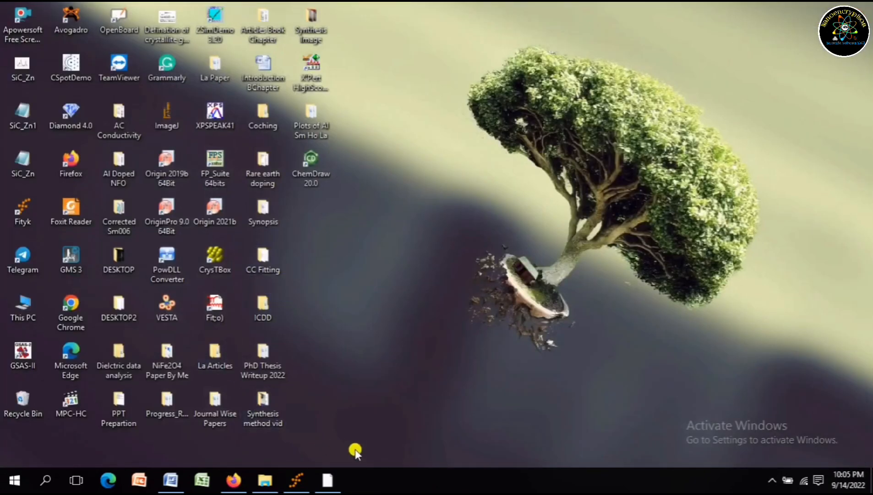
# - Switch to Fityk, where the fitted SiC_Zn dataset is open
pyautogui.click(297, 479)
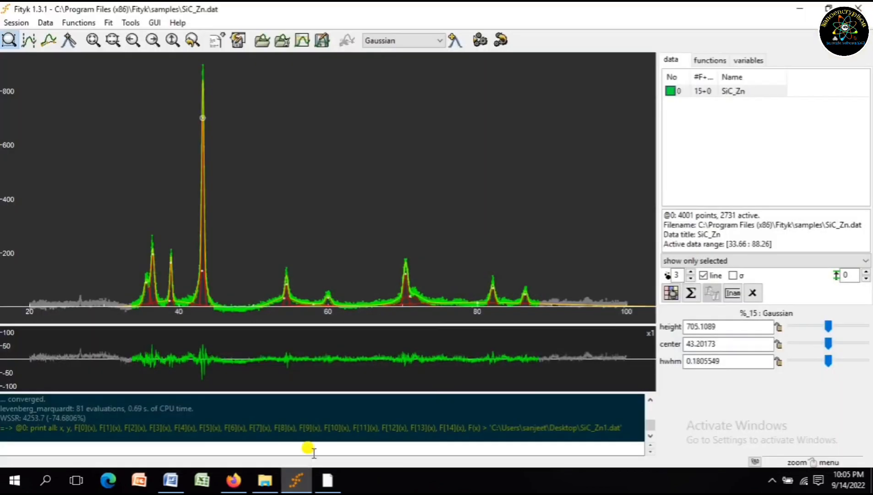